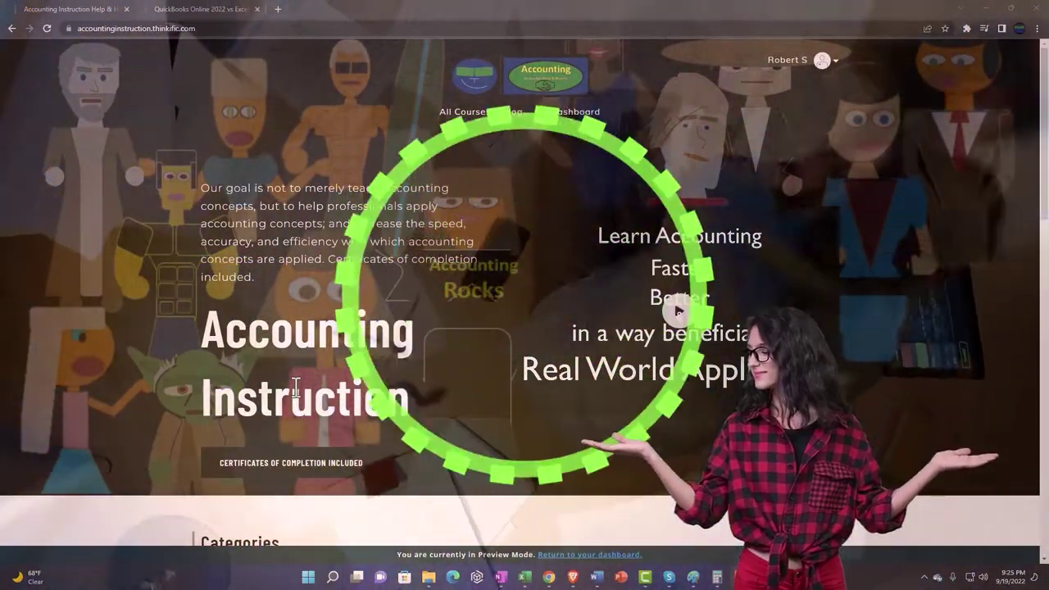
Browse the accounting course categories and open the OneNote - Getting Started 2022 section in the QuickBooks Online 2022 course
{"action": "scroll", "coordinate": [145, 451], "scroll_direction": "down", "scroll_amount": 6}
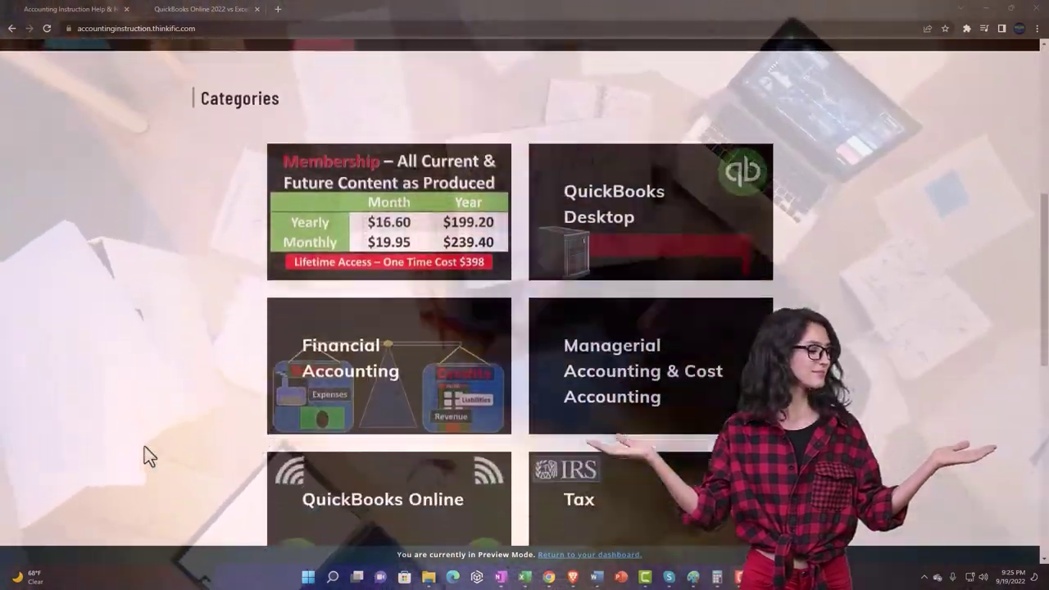
{"action": "scroll", "coordinate": [148, 456], "scroll_direction": "down", "scroll_amount": 5}
{"action": "scroll", "coordinate": [148, 457], "scroll_direction": "down", "scroll_amount": 2}
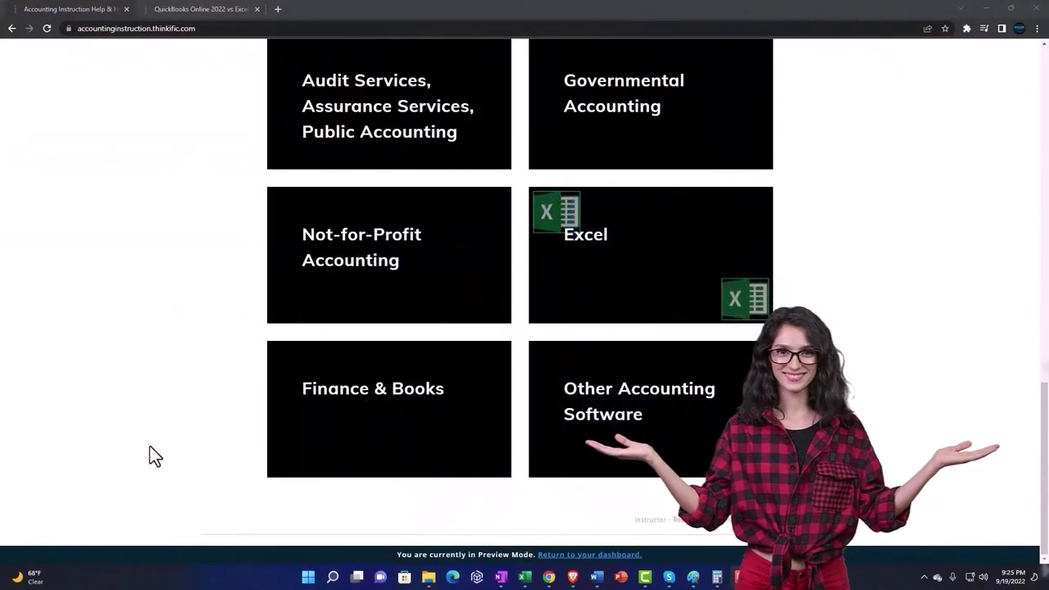
{"action": "left_click", "coordinate": [187, 10]}
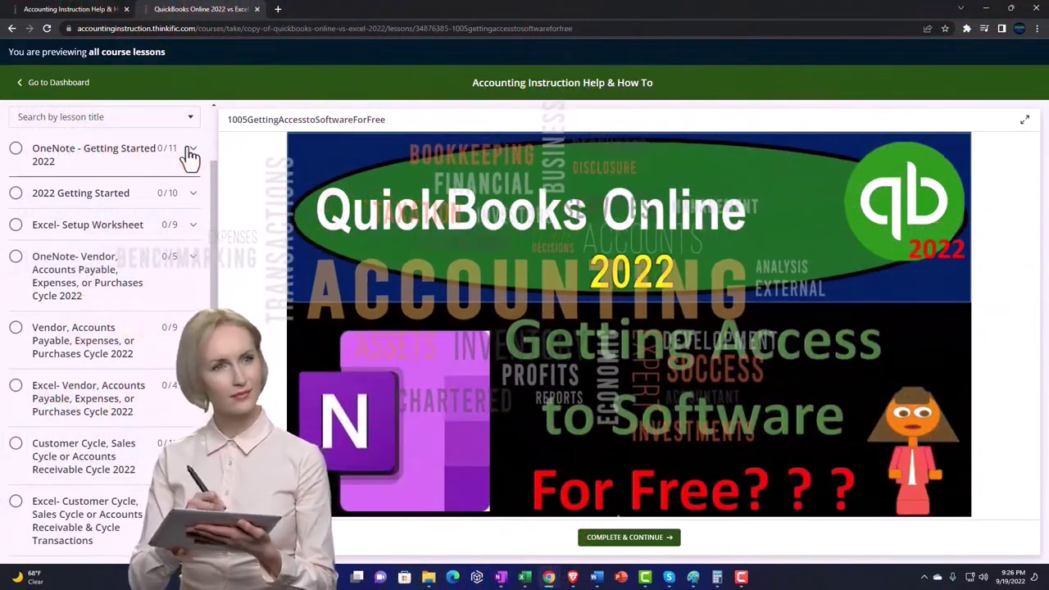
{"action": "left_click", "coordinate": [189, 156]}
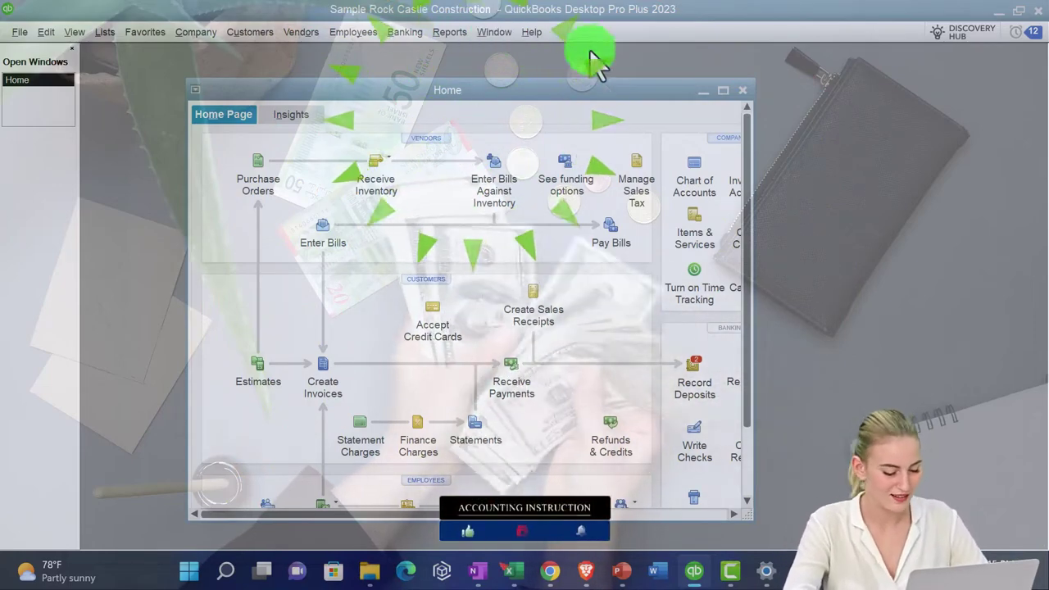
Maximize the Home window in QuickBooks Desktop and check the view options for the icon bar and Open Window List
{"action": "double_click", "coordinate": [724, 89]}
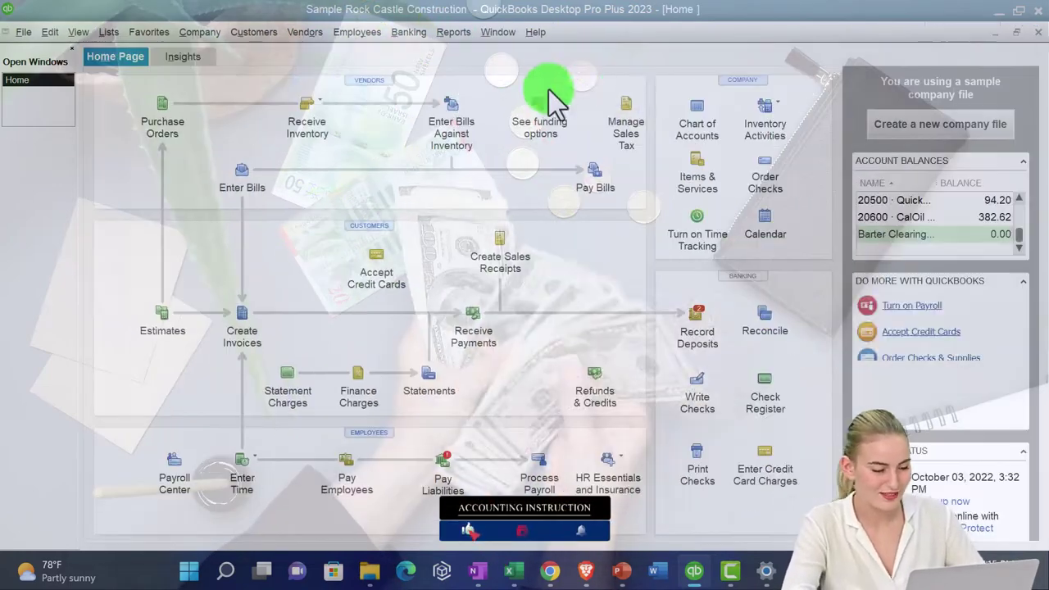
{"action": "left_click", "coordinate": [75, 32]}
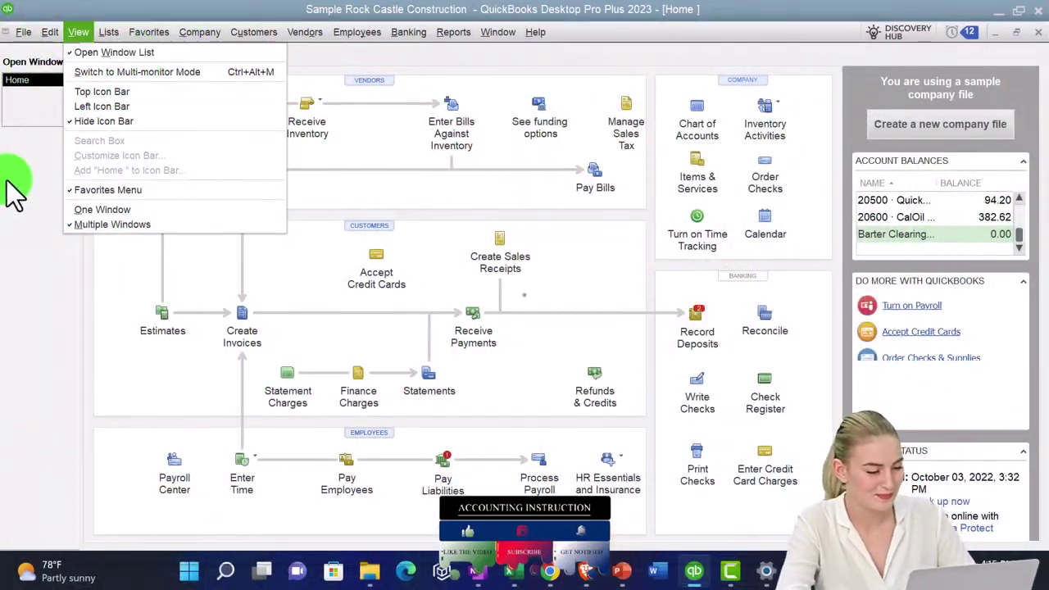
{"action": "left_click", "coordinate": [15, 190]}
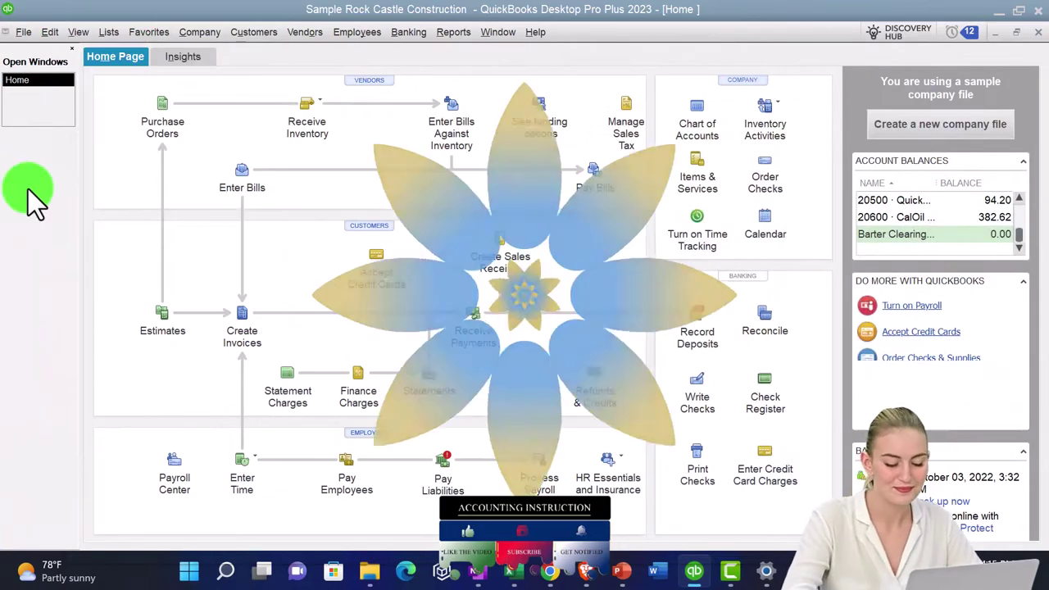
Open the Profit & Loss Standard report and set its date range from 01/01/2024 to 12/31/2024
{"action": "left_click", "coordinate": [467, 32]}
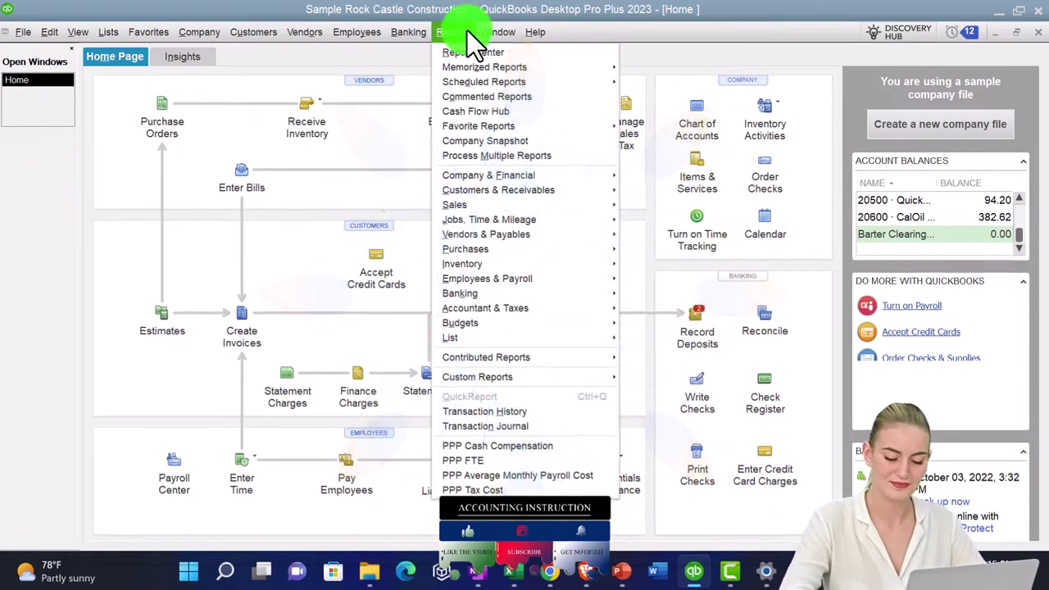
{"action": "mouse_move", "coordinate": [501, 178]}
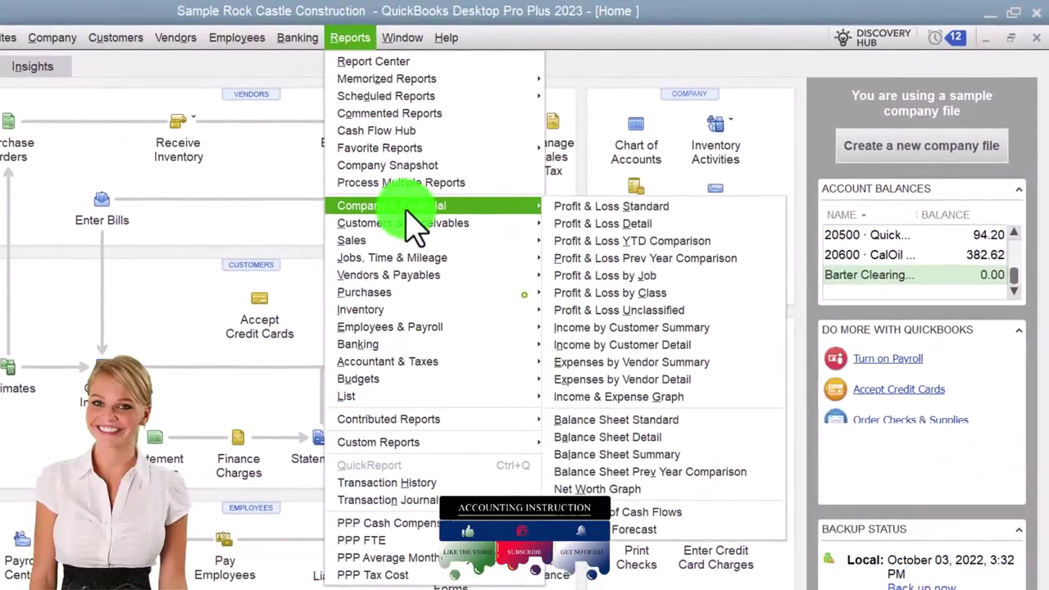
{"action": "left_click", "coordinate": [604, 207]}
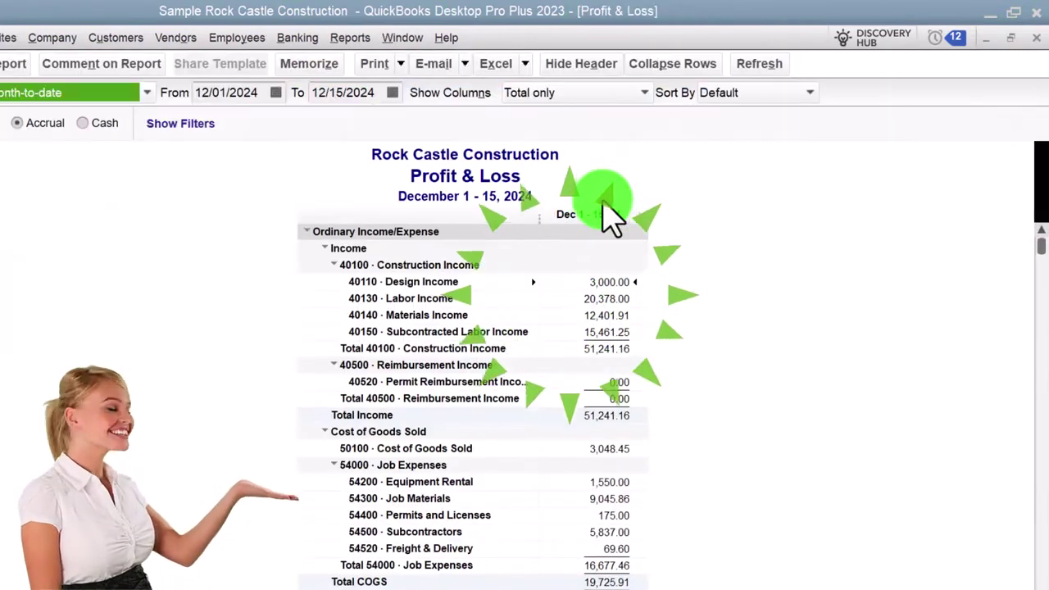
{"action": "type", "text": "010124"}
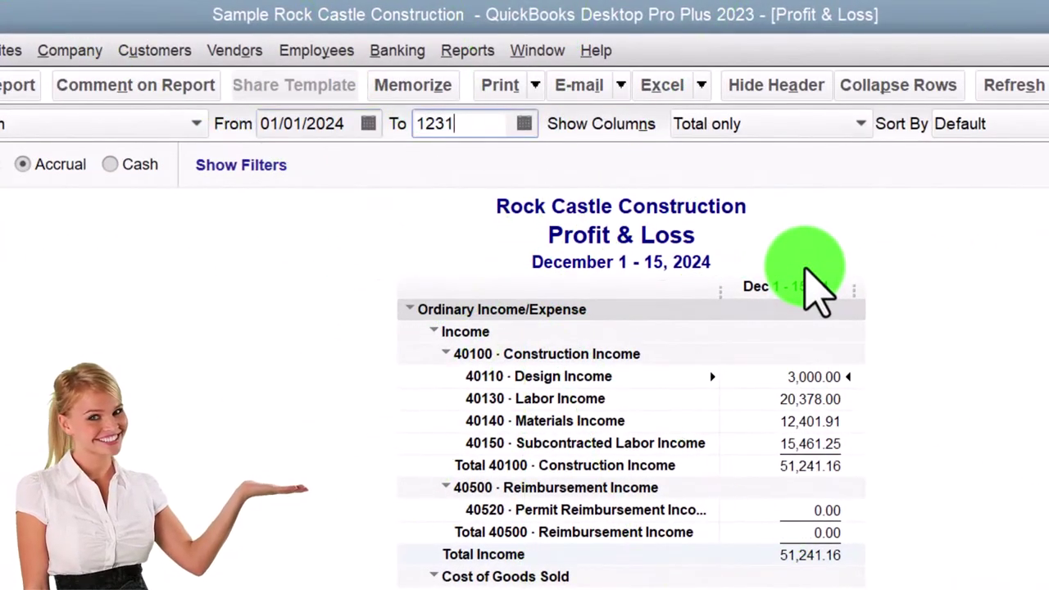
{"action": "key", "text": "Tab"}
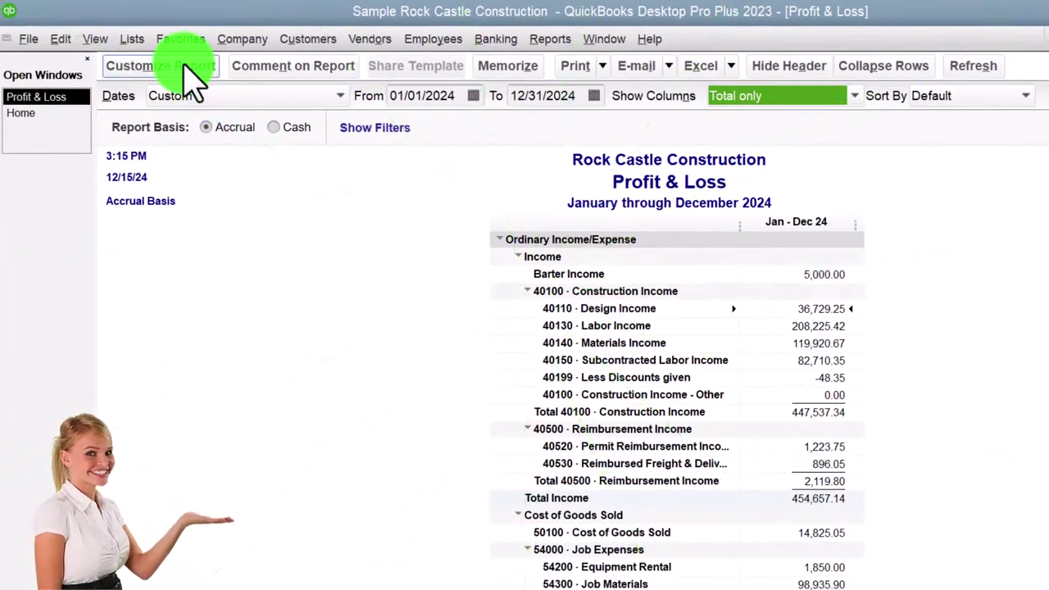
Enlarge the column label font of the Profit & Loss report and apply the change to all related fonts
{"action": "left_click", "coordinate": [161, 65]}
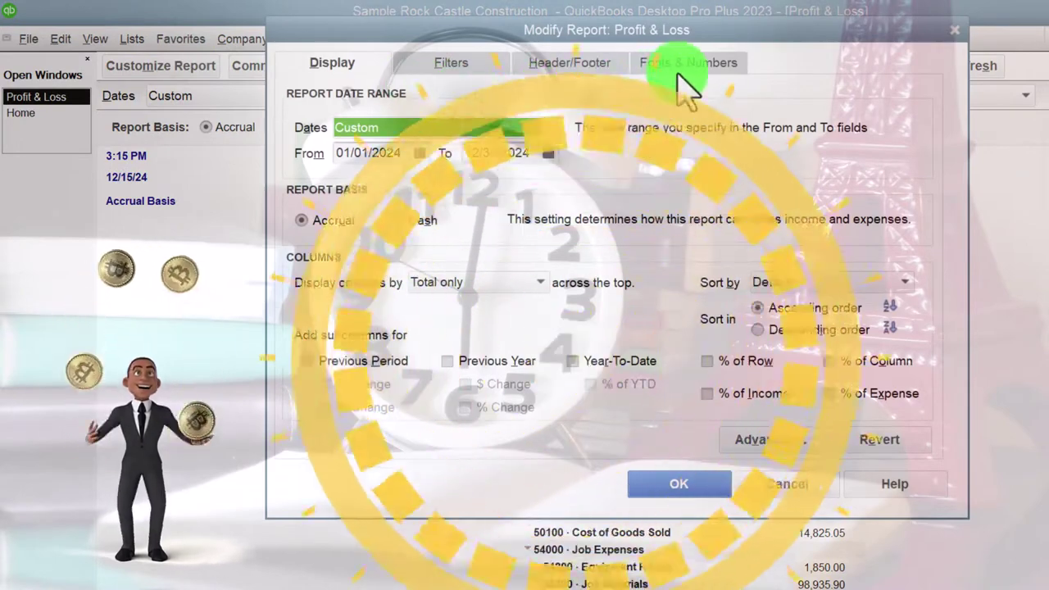
{"action": "left_click", "coordinate": [679, 64]}
{"action": "left_click", "coordinate": [584, 320]}
{"action": "left_click", "coordinate": [660, 182]}
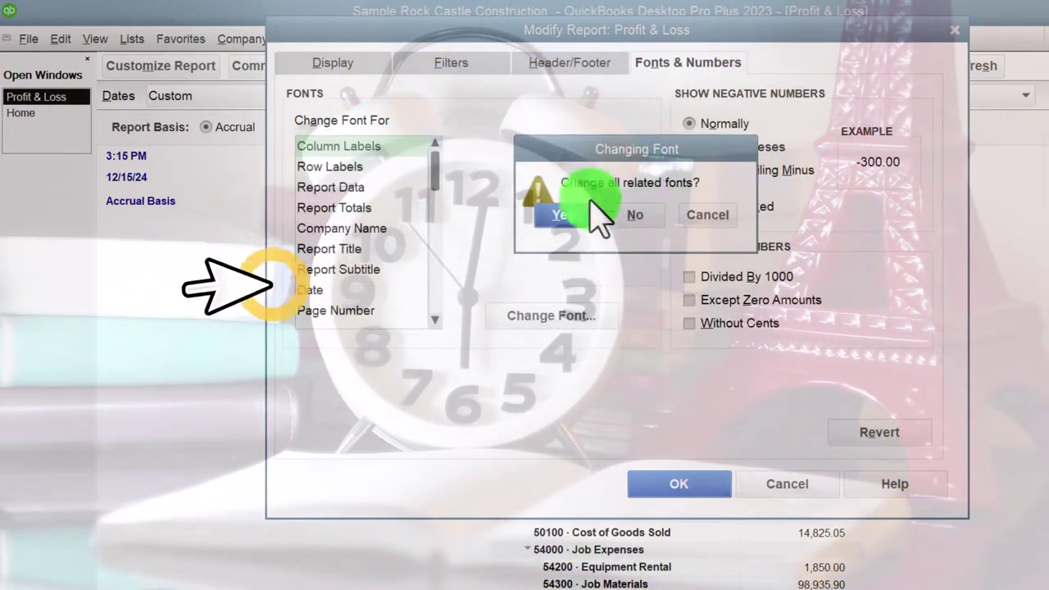
{"action": "left_click", "coordinate": [679, 483]}
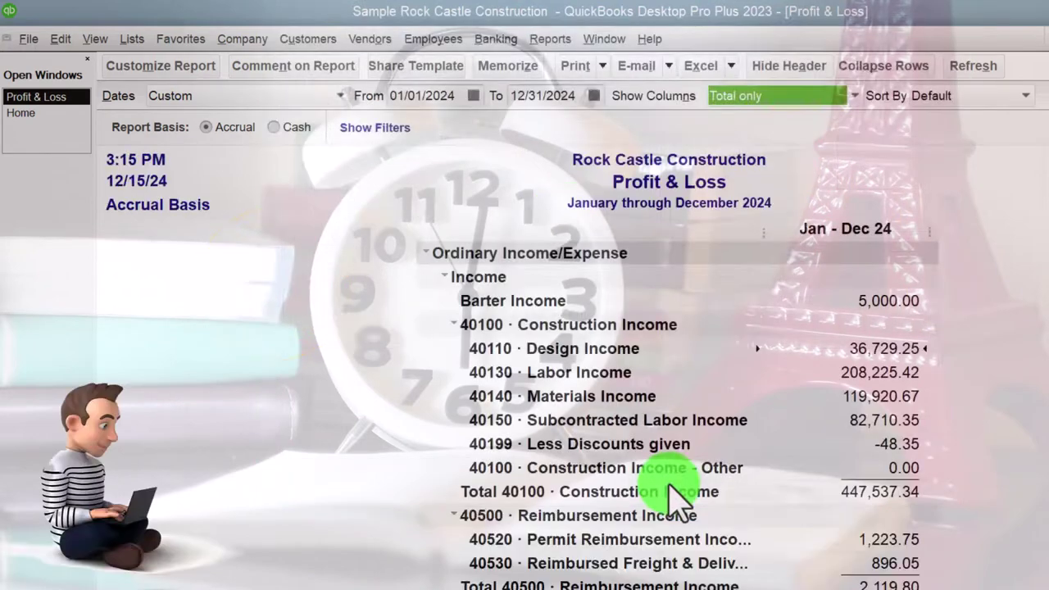
Open the Balance Sheet Standard report and set its dates to This Fiscal Year
{"action": "left_click", "coordinate": [551, 38]}
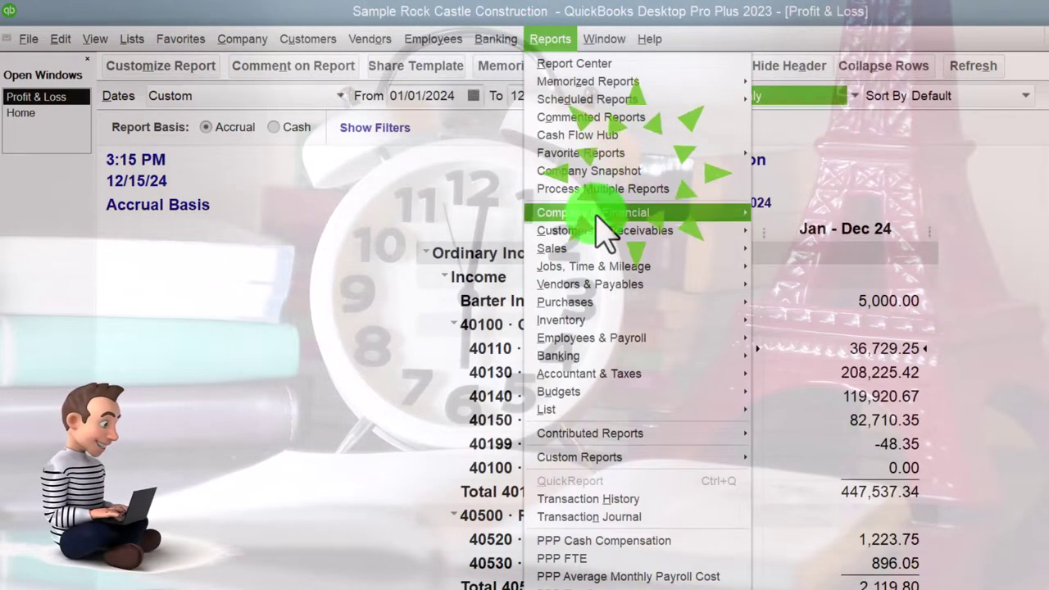
{"action": "mouse_move", "coordinate": [698, 217]}
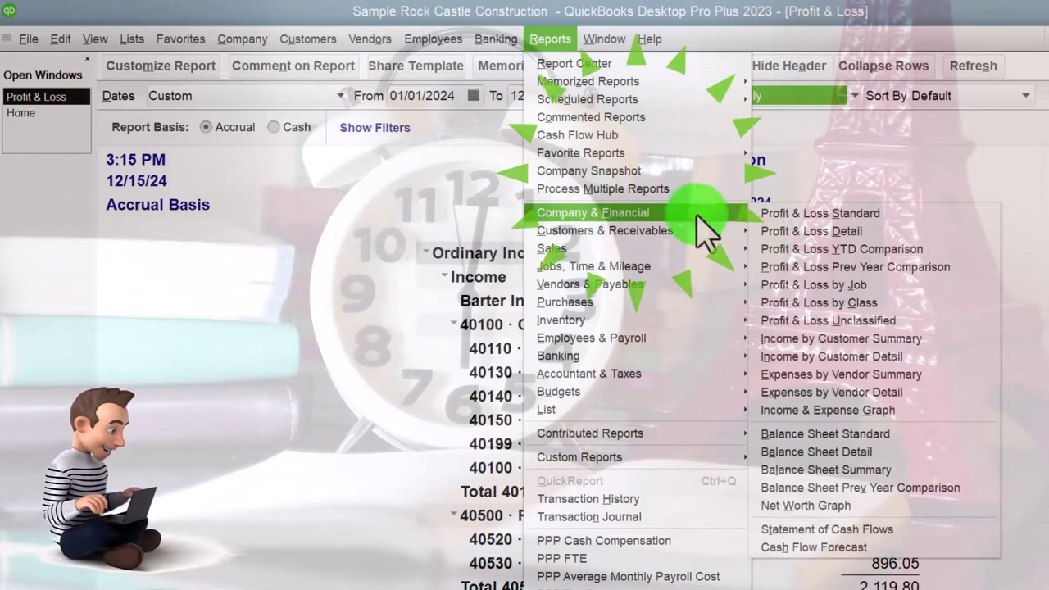
{"action": "left_click", "coordinate": [814, 437]}
{"action": "left_click", "coordinate": [335, 94]}
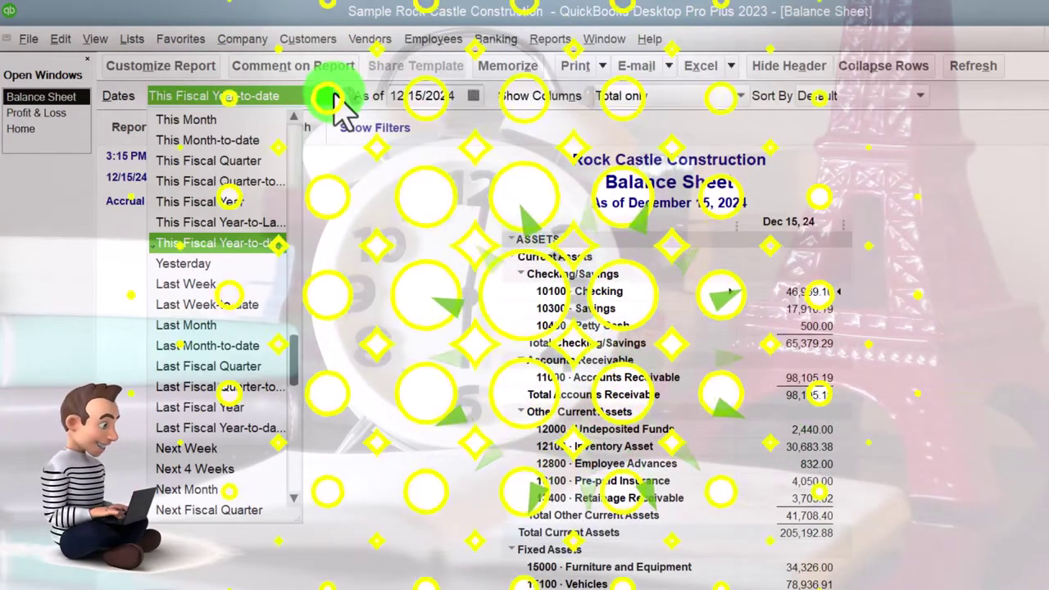
{"action": "left_click", "coordinate": [197, 202]}
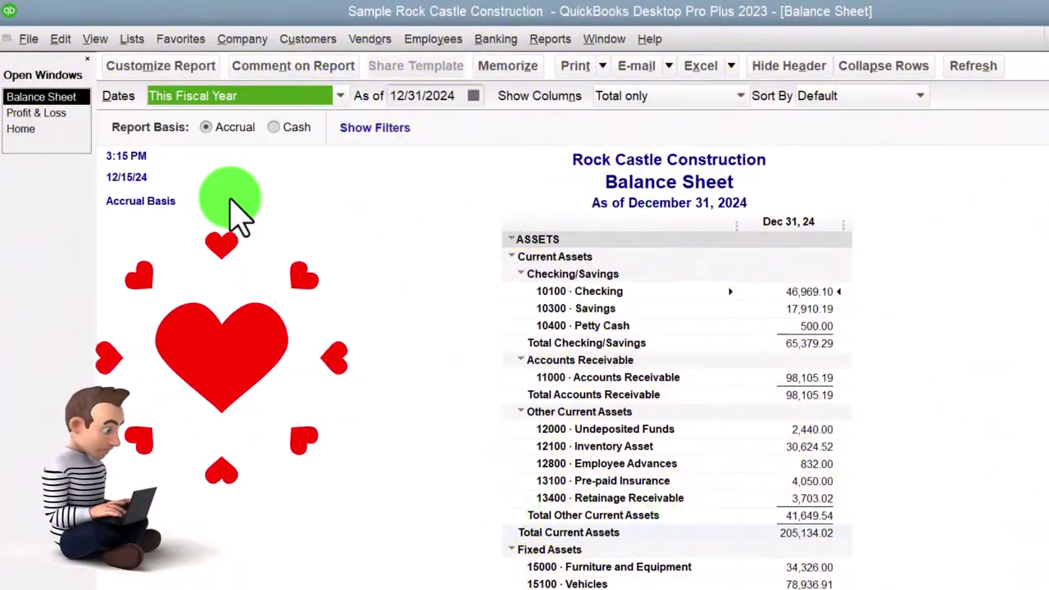
Set the balance sheet's column label font size to 12 and apply it to all related fonts
{"action": "left_click", "coordinate": [177, 69]}
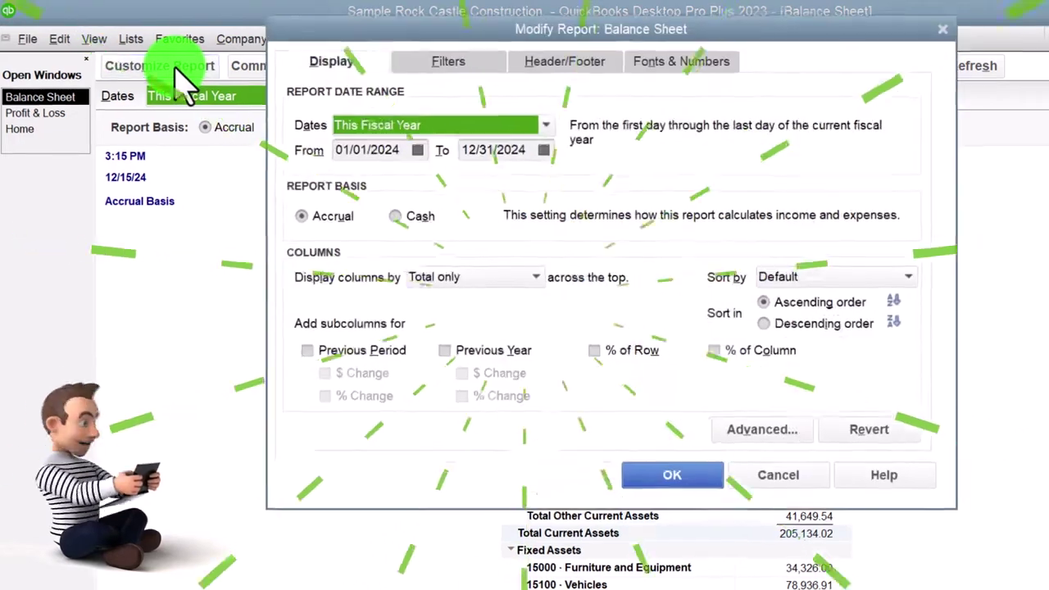
{"action": "left_click", "coordinate": [671, 59]}
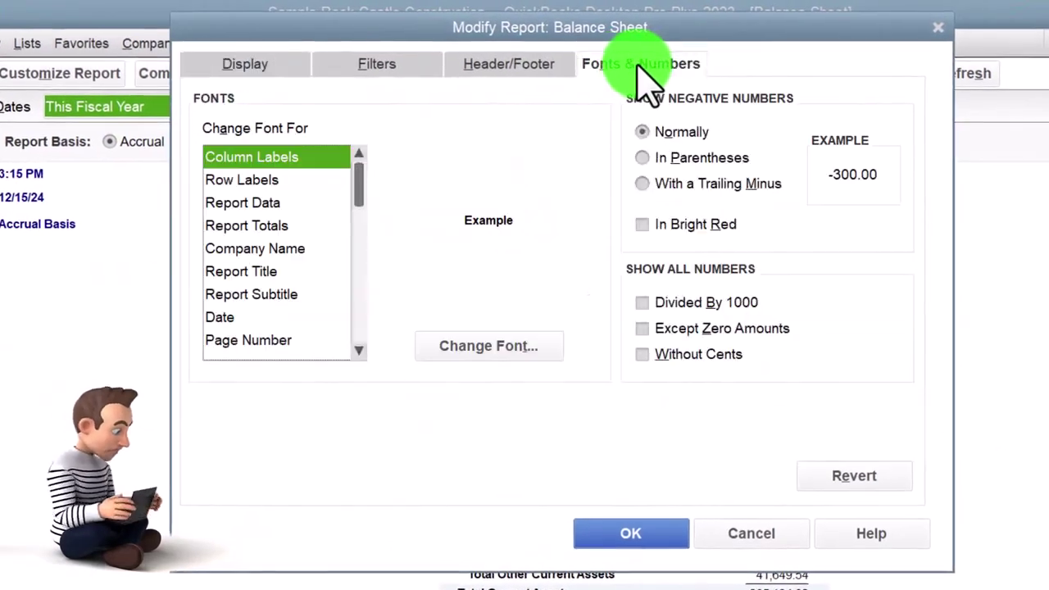
{"action": "left_click", "coordinate": [553, 349]}
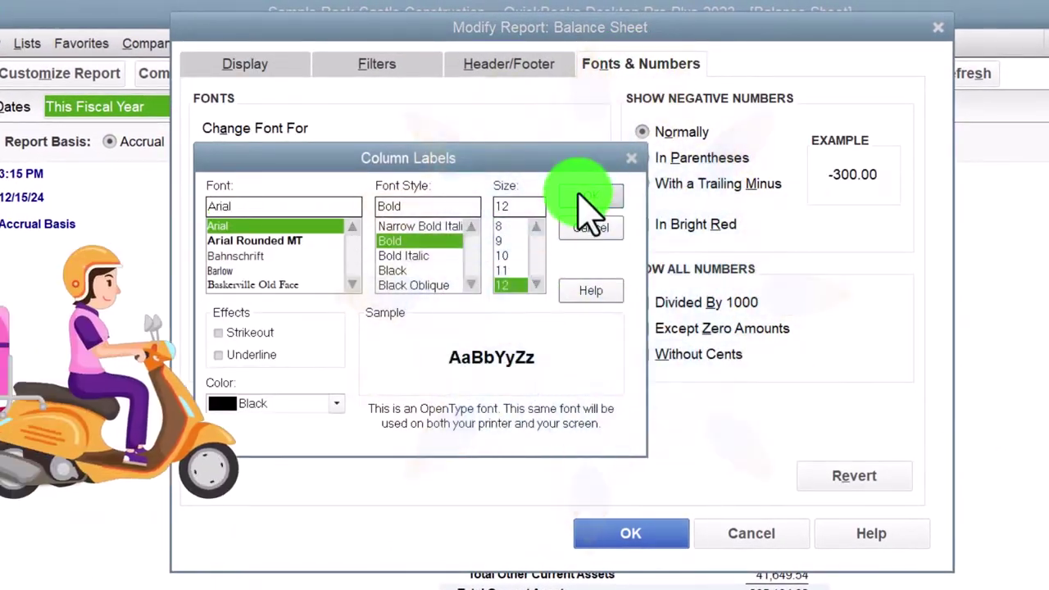
{"action": "left_click", "coordinate": [587, 199]}
{"action": "left_click", "coordinate": [512, 236]}
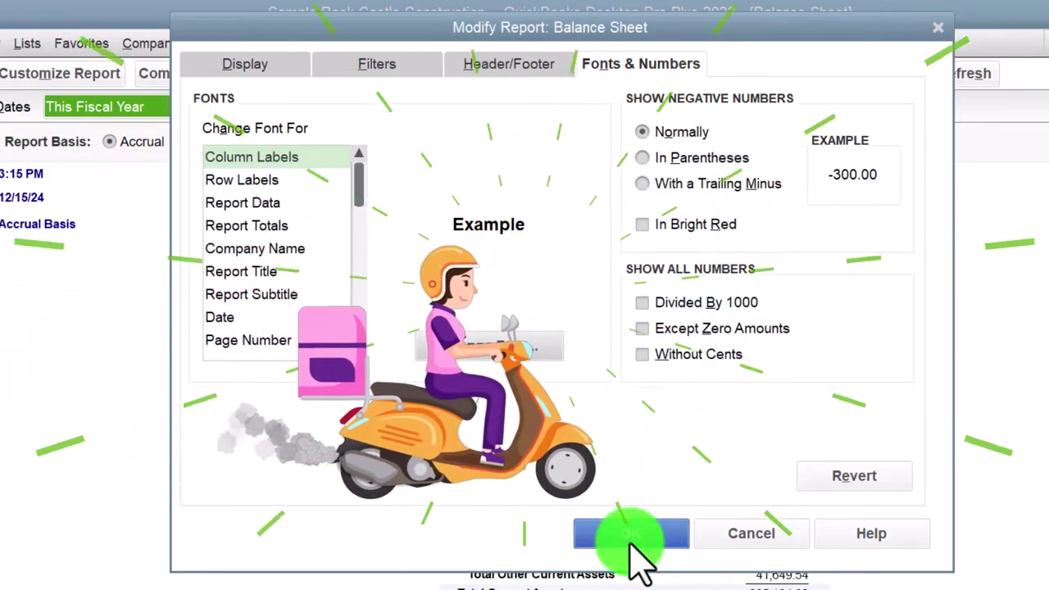
{"action": "left_click", "coordinate": [630, 534]}
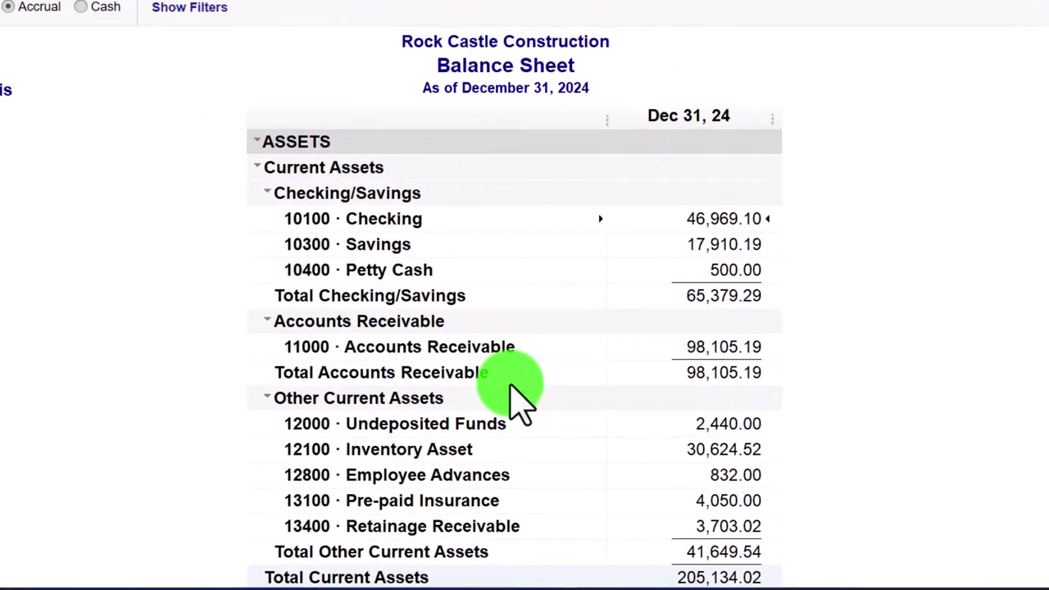
Review the balance sheet down to Accounts Payable and open the Vendor Balance Summary report
{"action": "scroll", "coordinate": [520, 402], "scroll_direction": "down", "scroll_amount": 7}
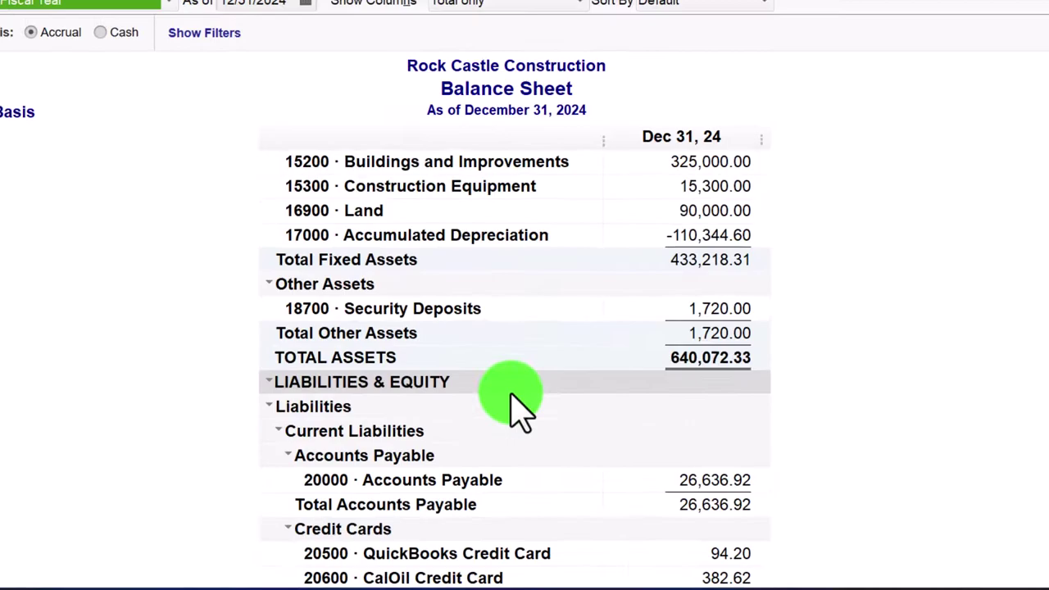
{"action": "scroll", "coordinate": [521, 401], "scroll_direction": "down", "scroll_amount": 5}
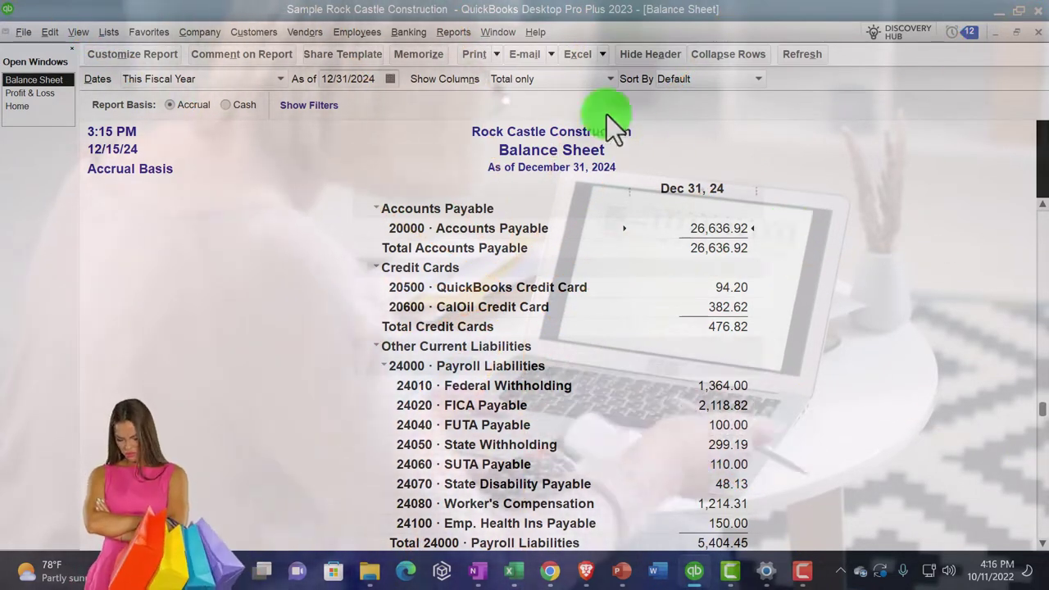
{"action": "left_click", "coordinate": [451, 32]}
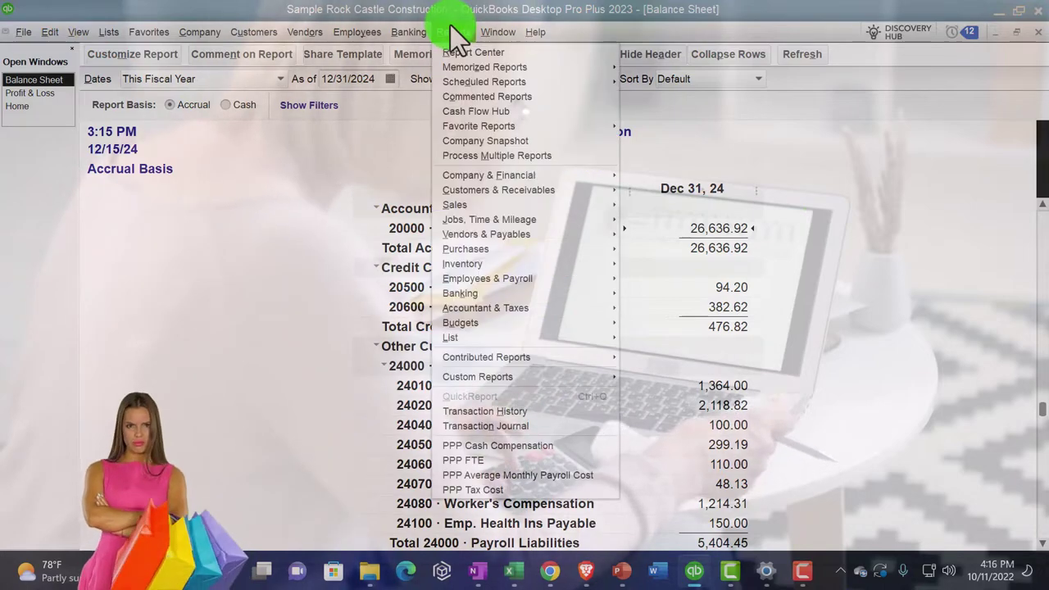
{"action": "mouse_move", "coordinate": [496, 237]}
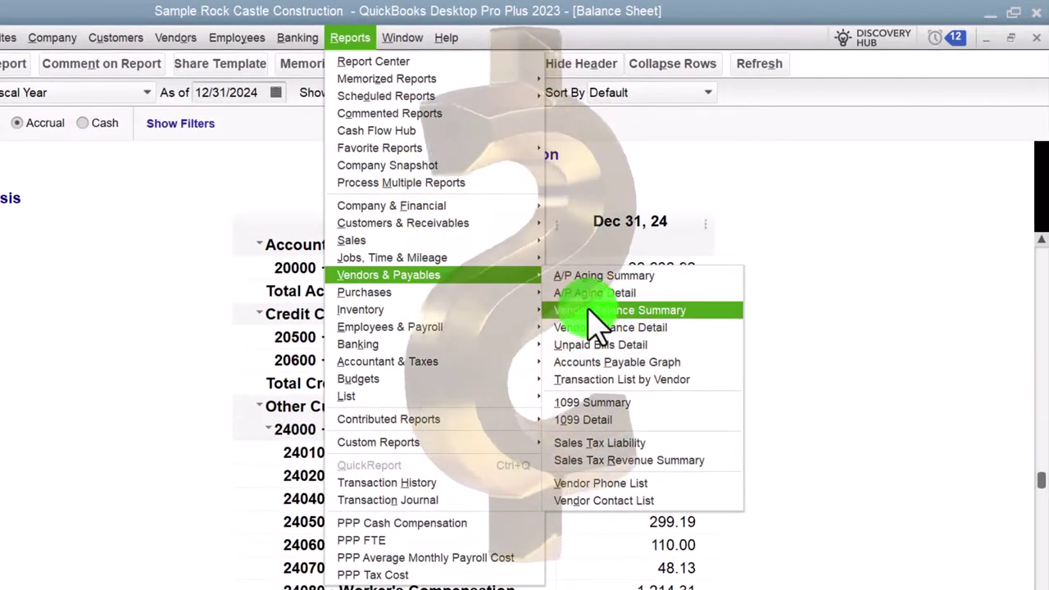
{"action": "left_click", "coordinate": [592, 316]}
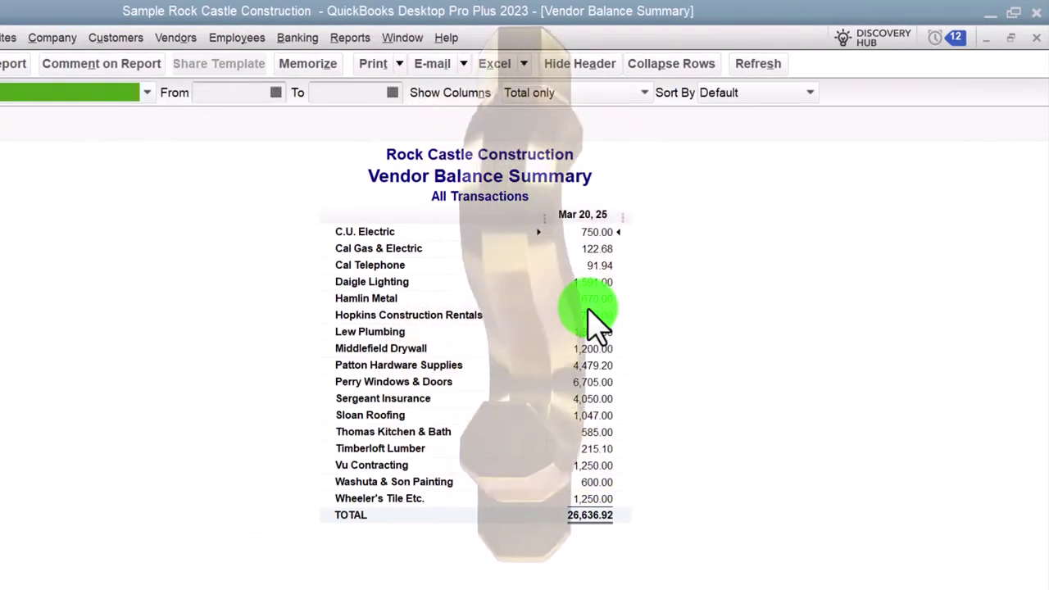
Set the Vendor Balance Summary's column label font size to 12, apply it to all related fonts, and review the report's total
{"action": "left_click", "coordinate": [24, 64]}
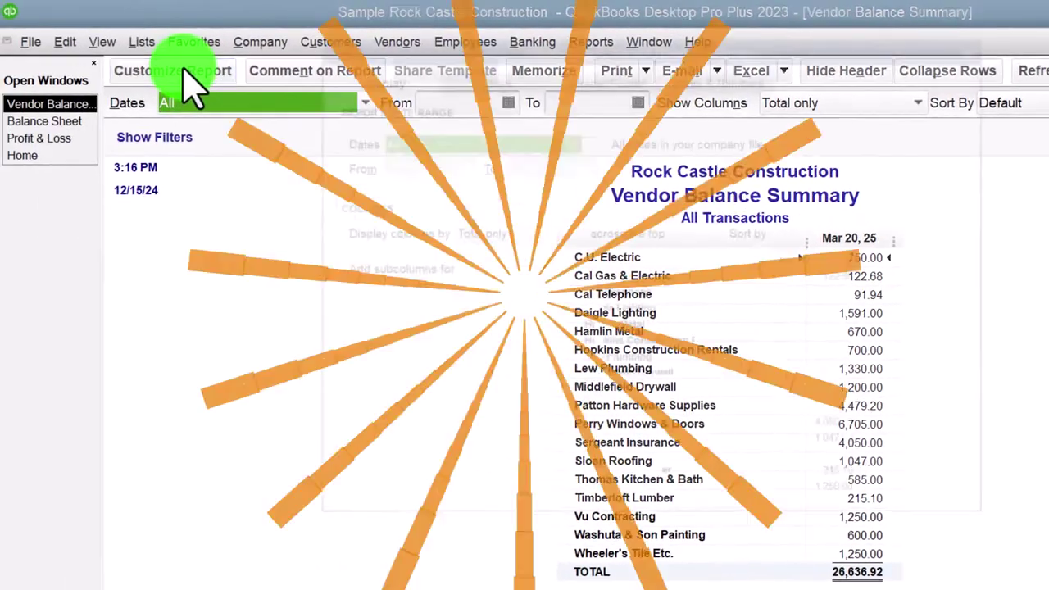
{"action": "left_click", "coordinate": [721, 80]}
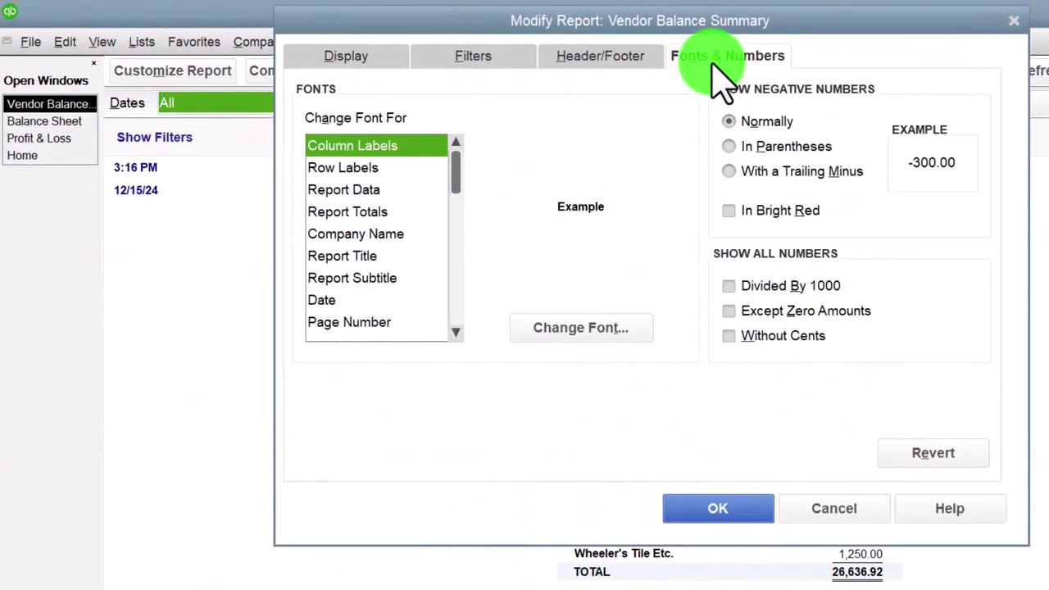
{"action": "left_click", "coordinate": [622, 345]}
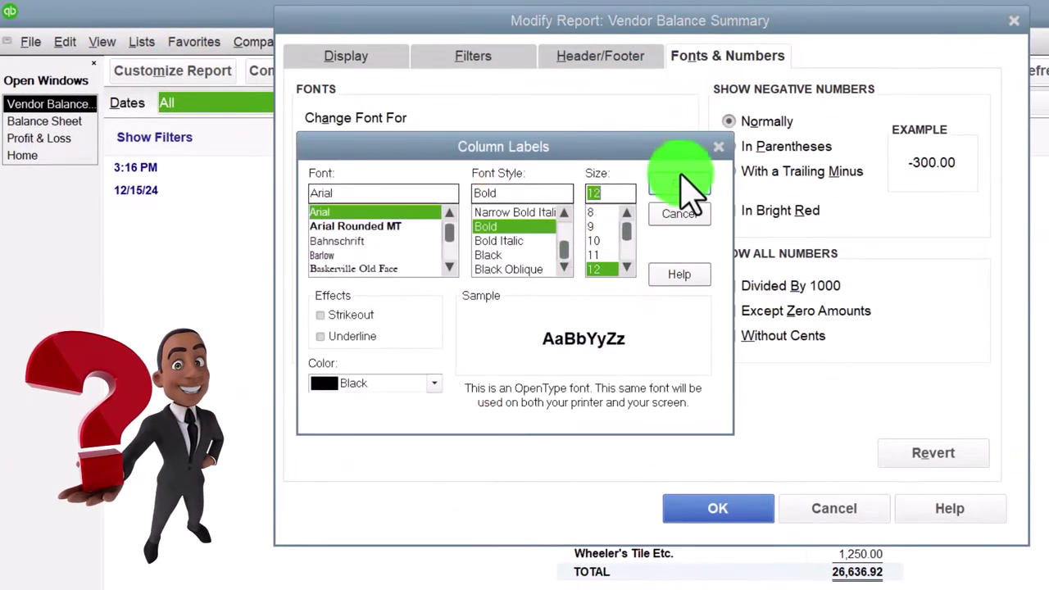
{"action": "left_click", "coordinate": [687, 185]}
{"action": "left_click", "coordinate": [602, 232]}
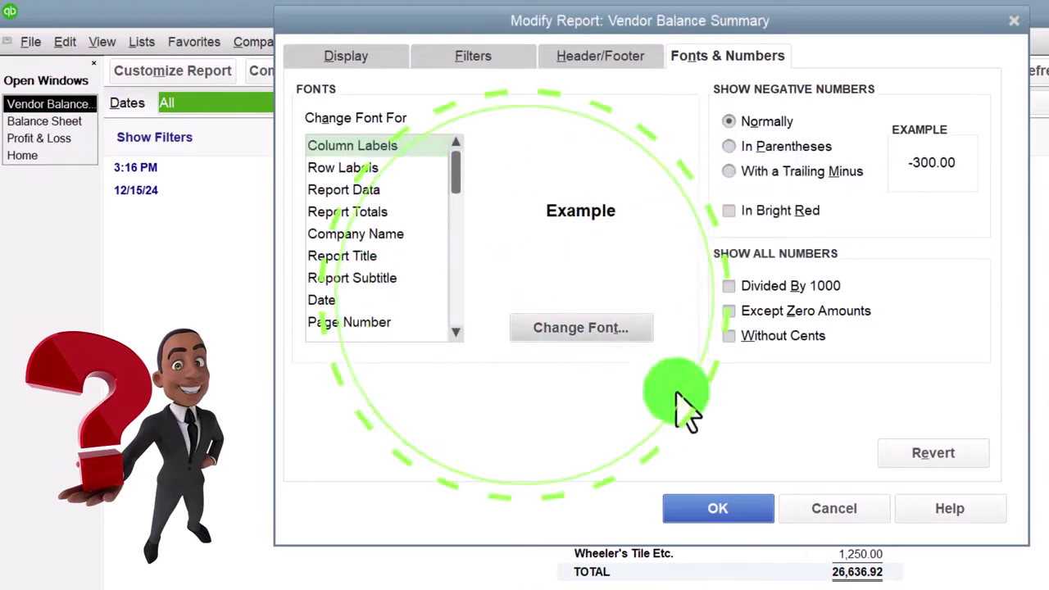
{"action": "left_click", "coordinate": [720, 510]}
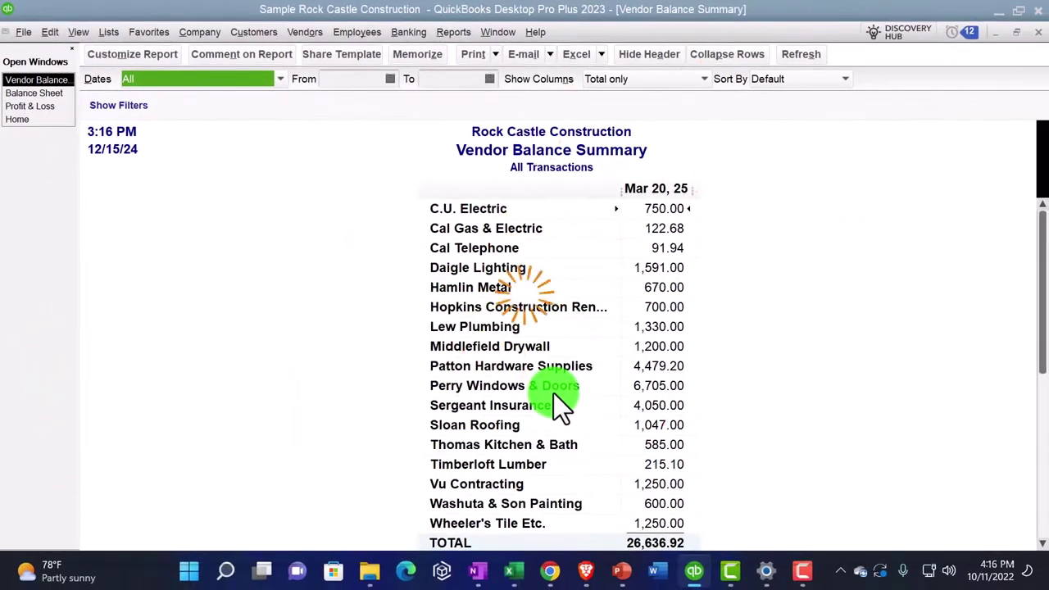
{"action": "scroll", "coordinate": [553, 392], "scroll_direction": "down", "scroll_amount": 1}
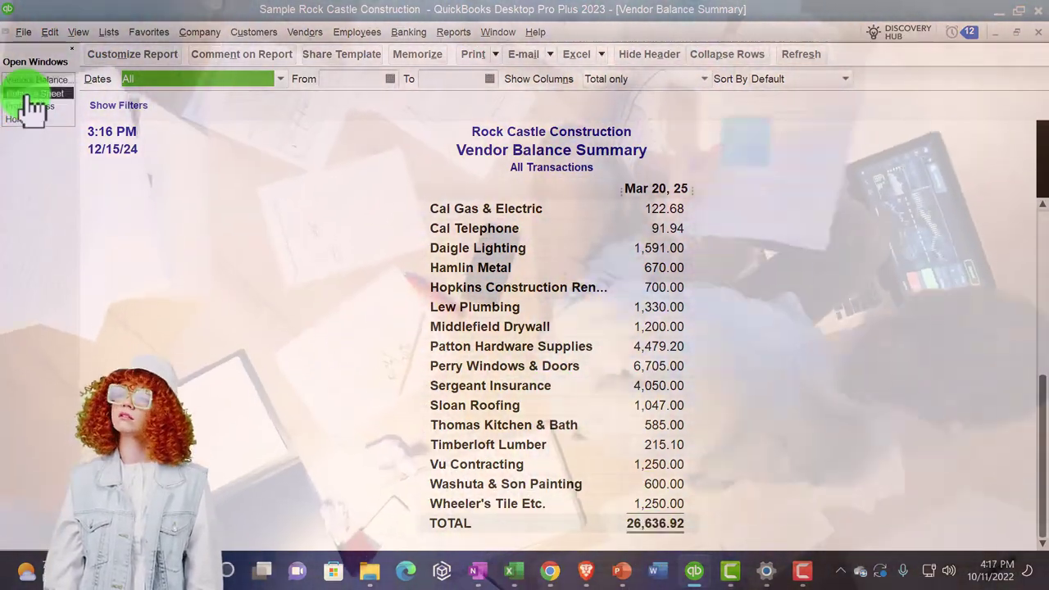
Recheck Accounts Payable on the balance sheet, then open the Report Center and maximize its window
{"action": "left_click", "coordinate": [29, 93]}
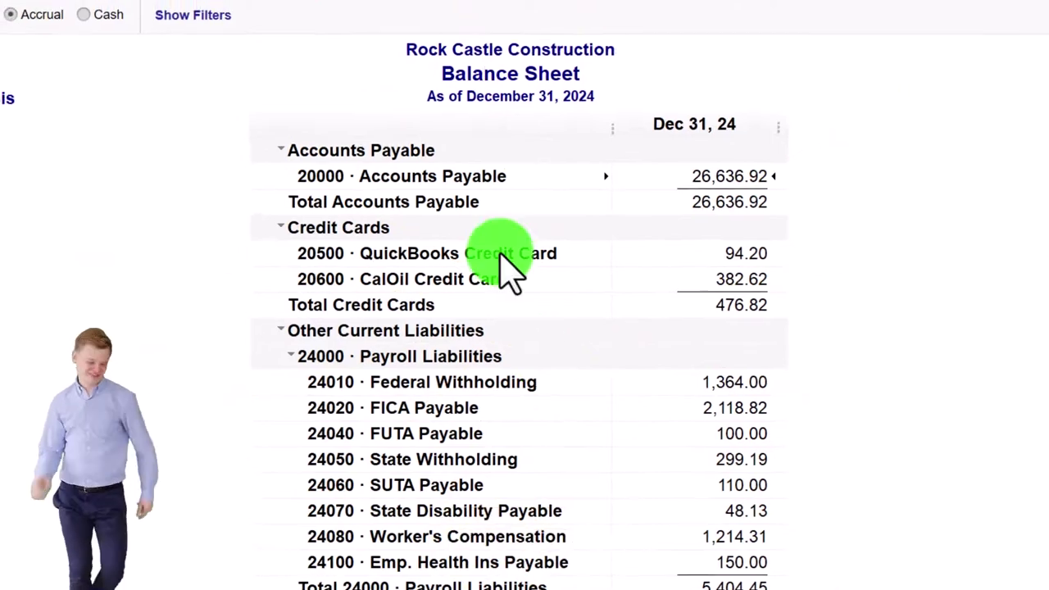
{"action": "left_click", "coordinate": [486, 41]}
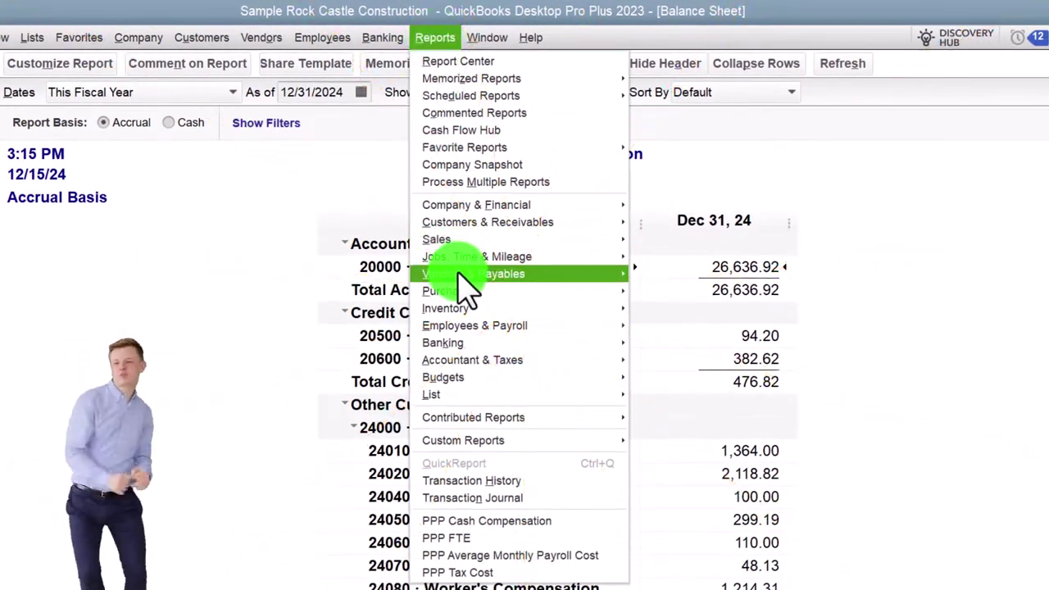
{"action": "mouse_move", "coordinate": [467, 279]}
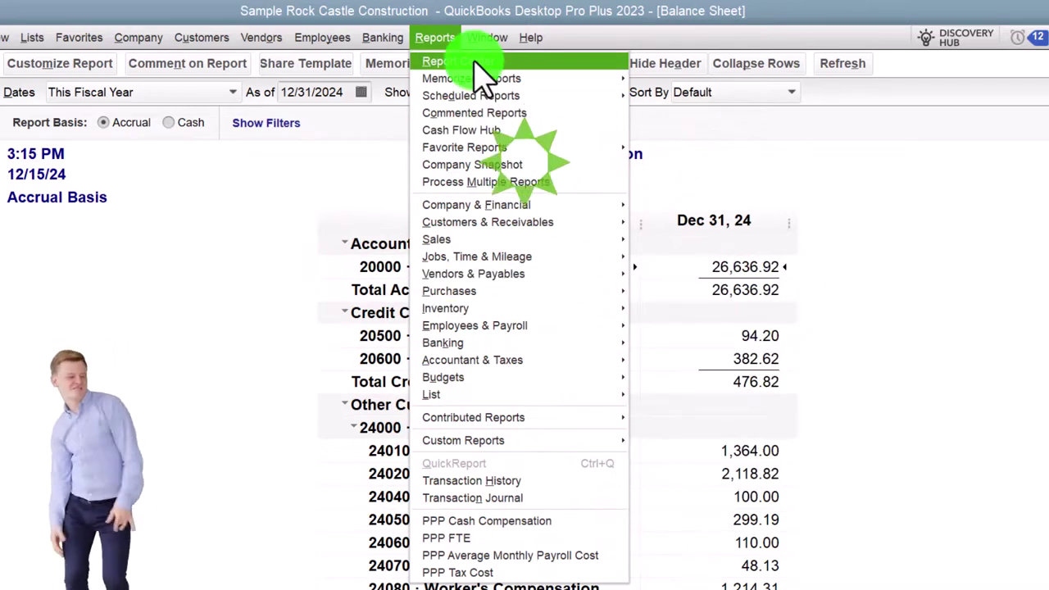
{"action": "left_click", "coordinate": [520, 64]}
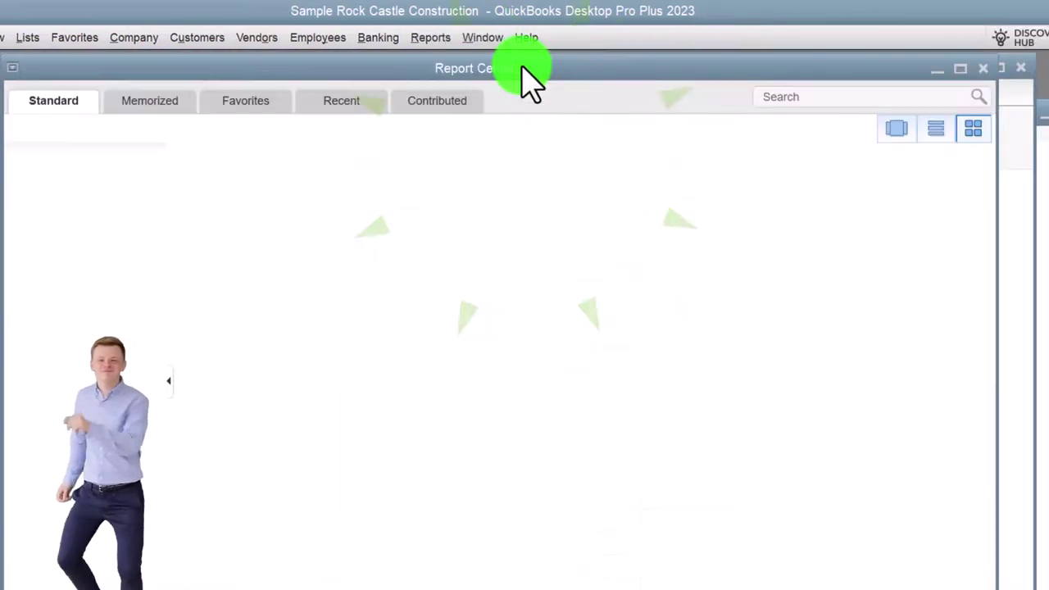
{"action": "left_click", "coordinate": [960, 69]}
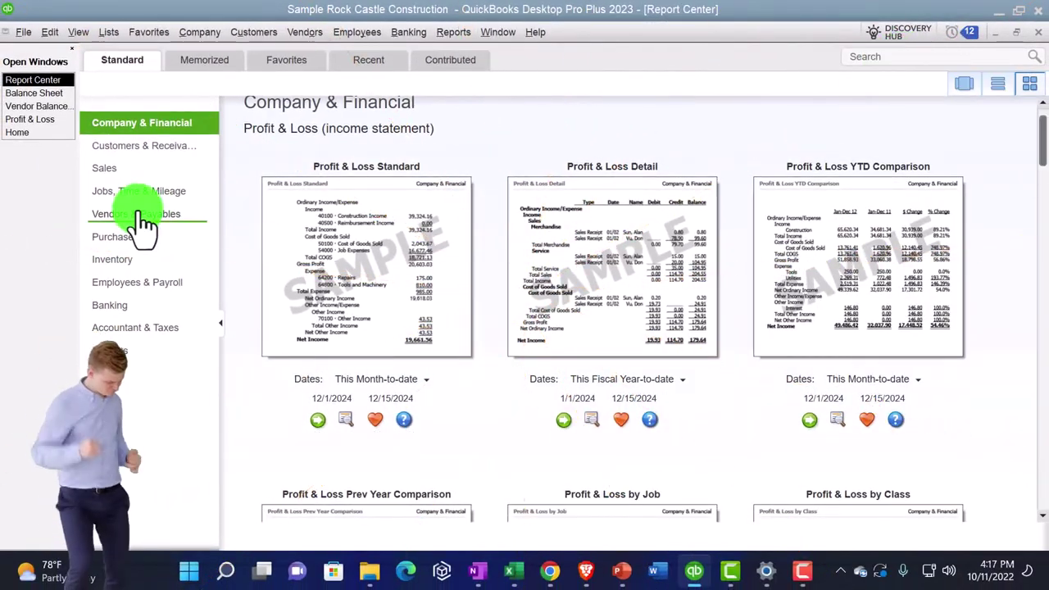
Run the Accounts Payable Graph from the Vendors & Payables reports
{"action": "left_click", "coordinate": [144, 220]}
{"action": "left_click", "coordinate": [806, 321]}
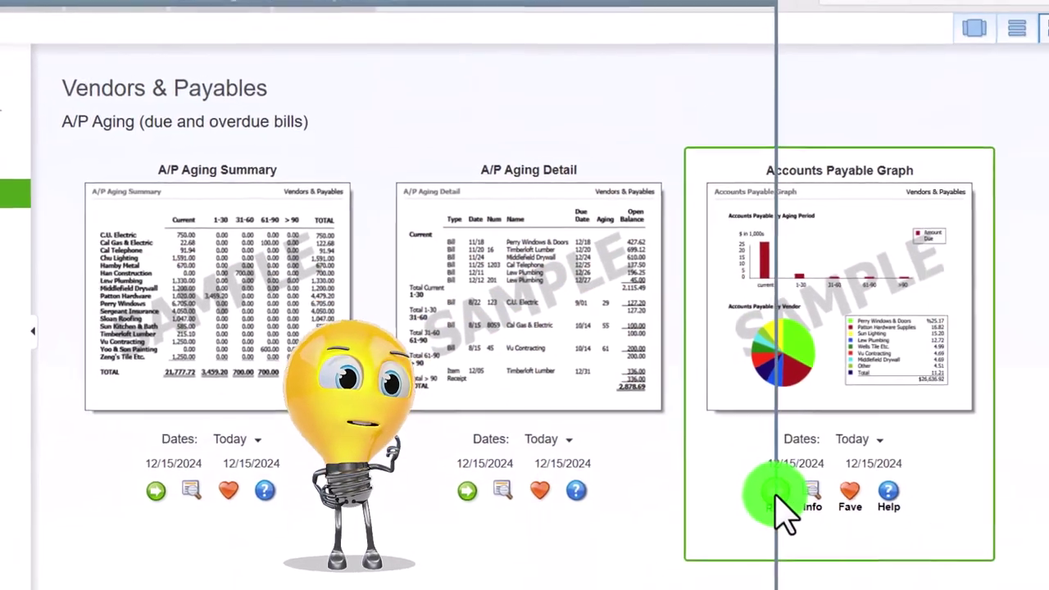
{"action": "left_click", "coordinate": [770, 498]}
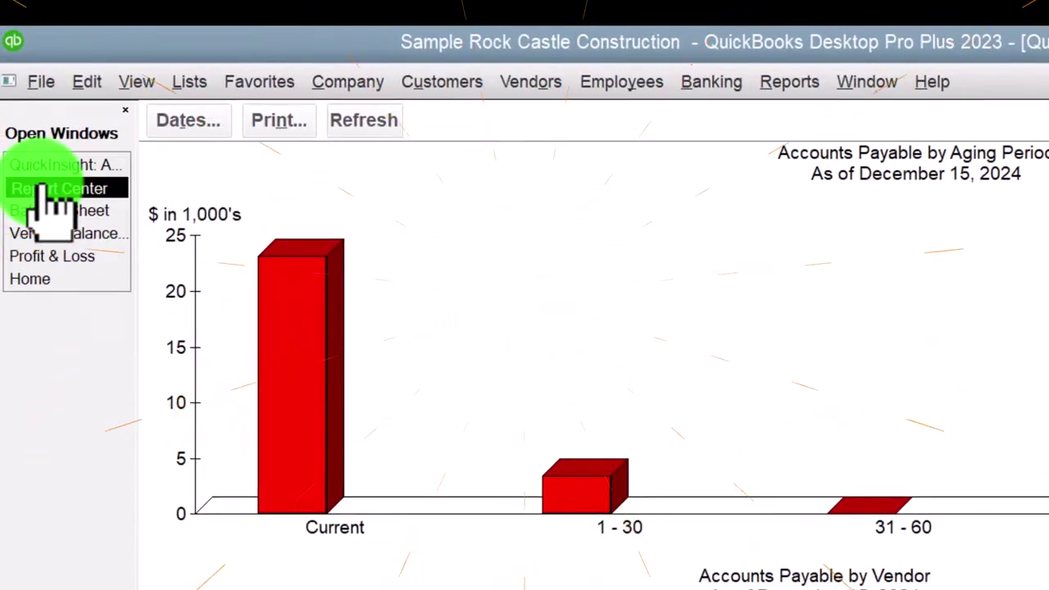
Return to the Vendor Balance Summary and open the Calculator, kept on top of the report beside the balances
{"action": "left_click", "coordinate": [42, 189]}
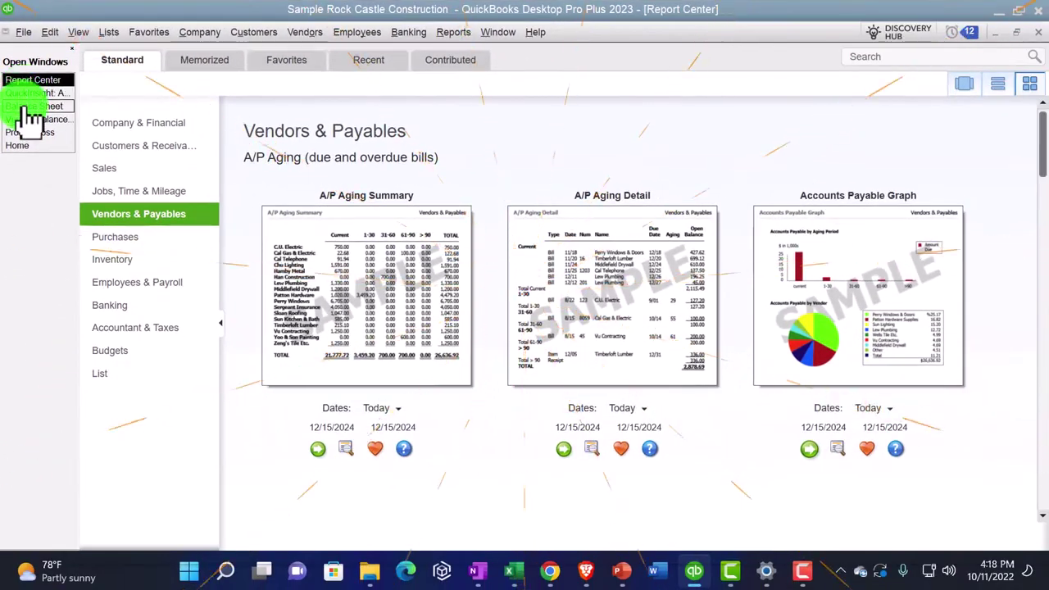
{"action": "left_click", "coordinate": [31, 119]}
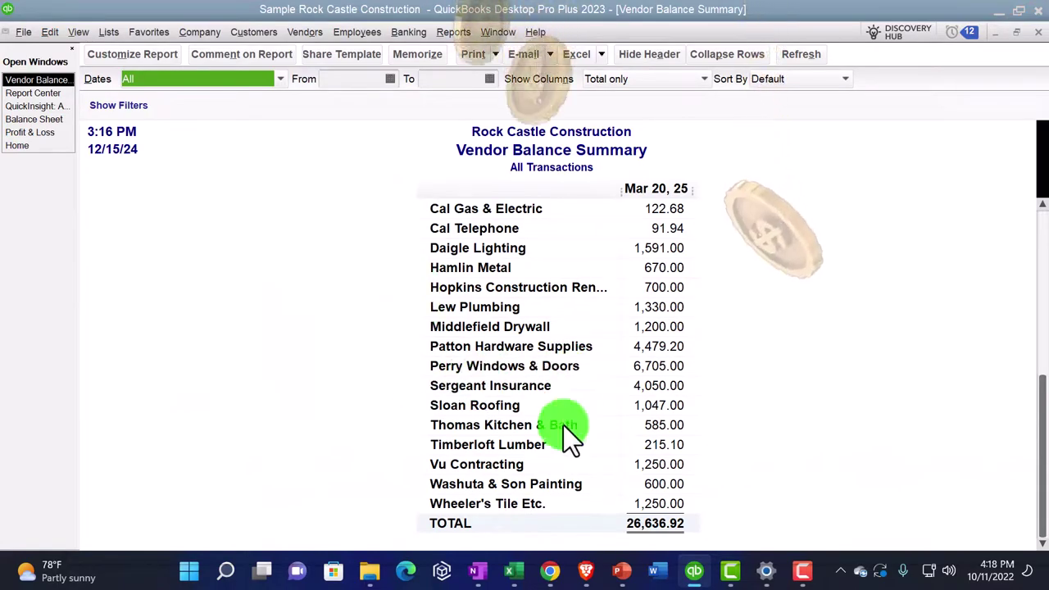
{"action": "left_click", "coordinate": [226, 573]}
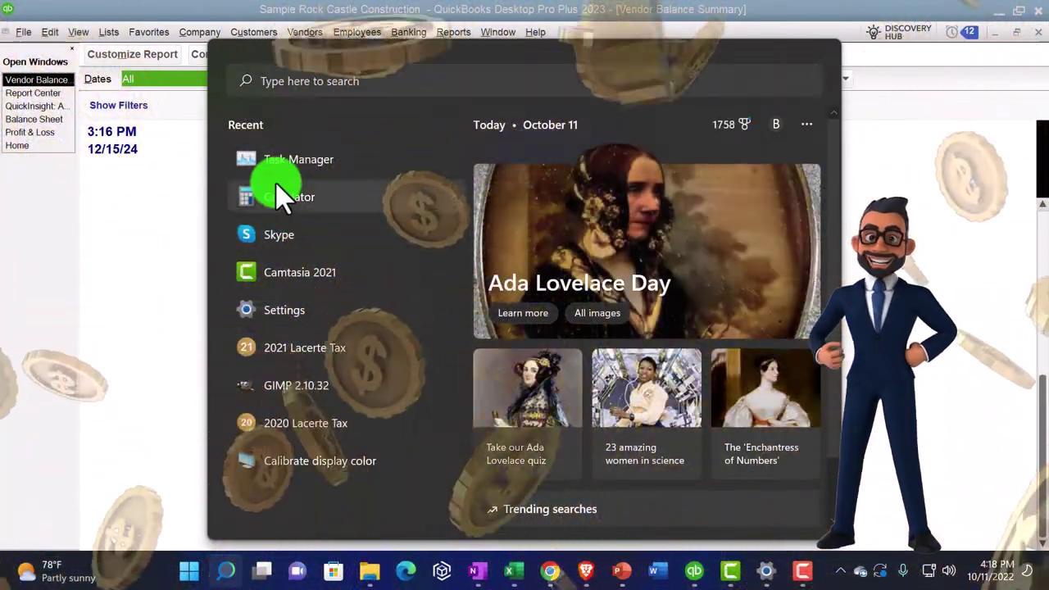
{"action": "left_click", "coordinate": [281, 195]}
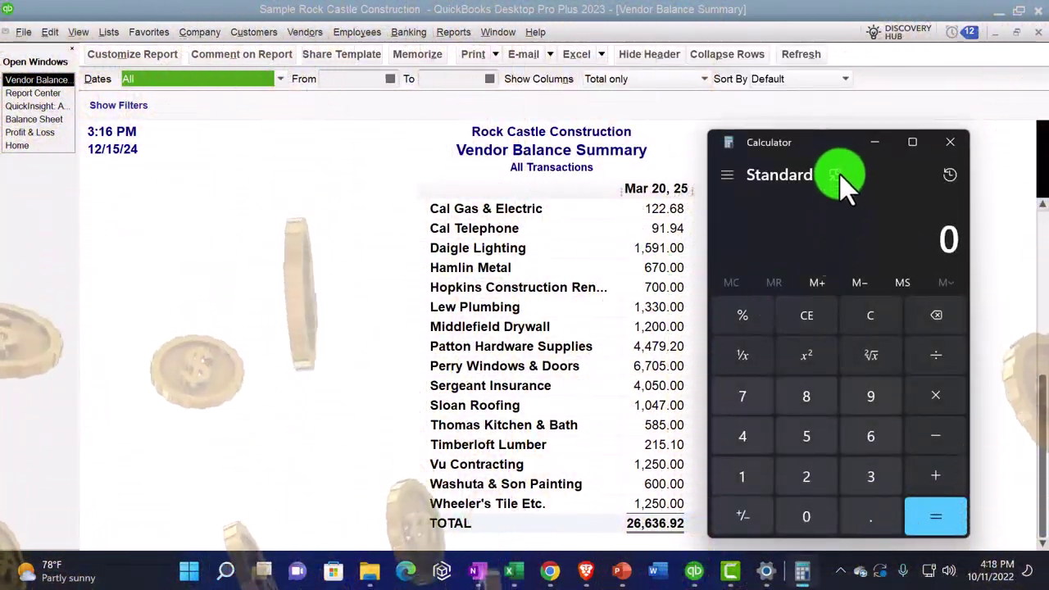
{"action": "left_click", "coordinate": [833, 176]}
{"action": "left_click_drag", "start_coordinate": [872, 28], "coordinate": [857, 274]}
Calculate the Perry Windows & Doors share by dividing 6,705 by the report total of 26,636.92
{"action": "type", "text": "6"}
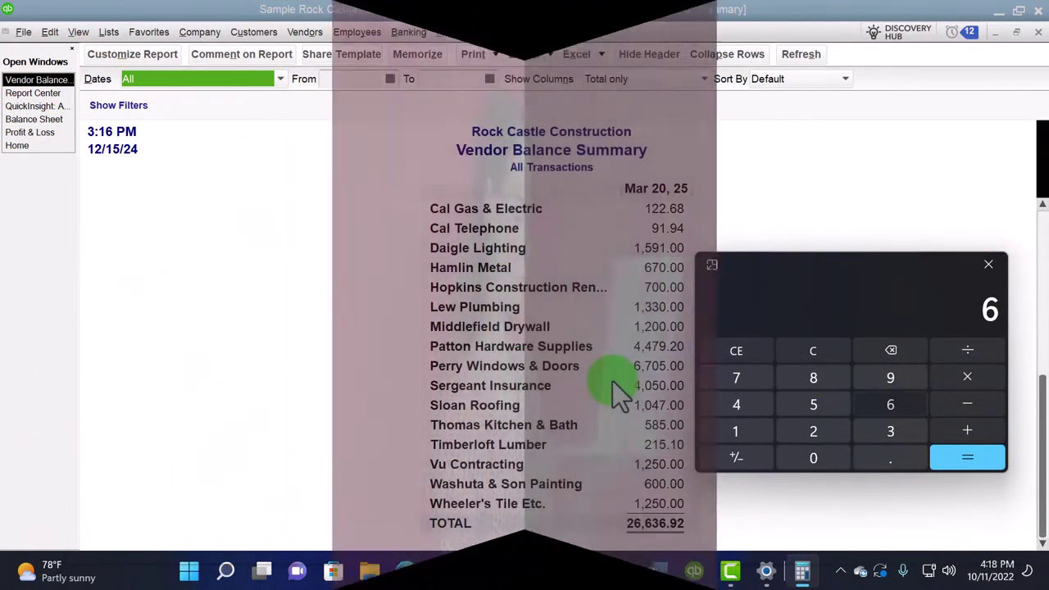
{"action": "type", "text": ",705"}
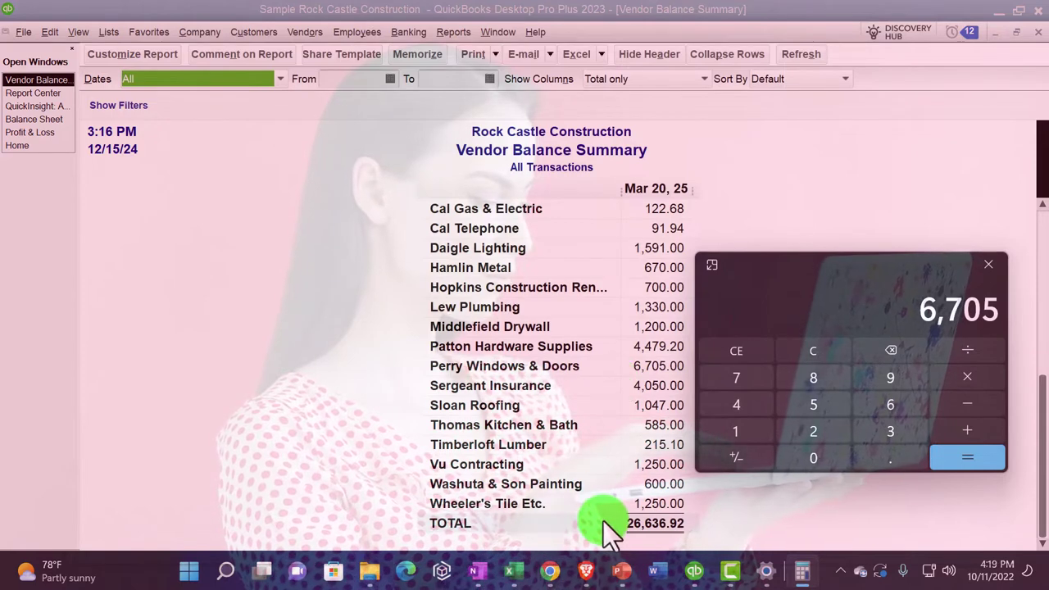
{"action": "key", "text": "Escape"}
{"action": "type", "text": "26636.92"}
{"action": "key", "text": "Return"}
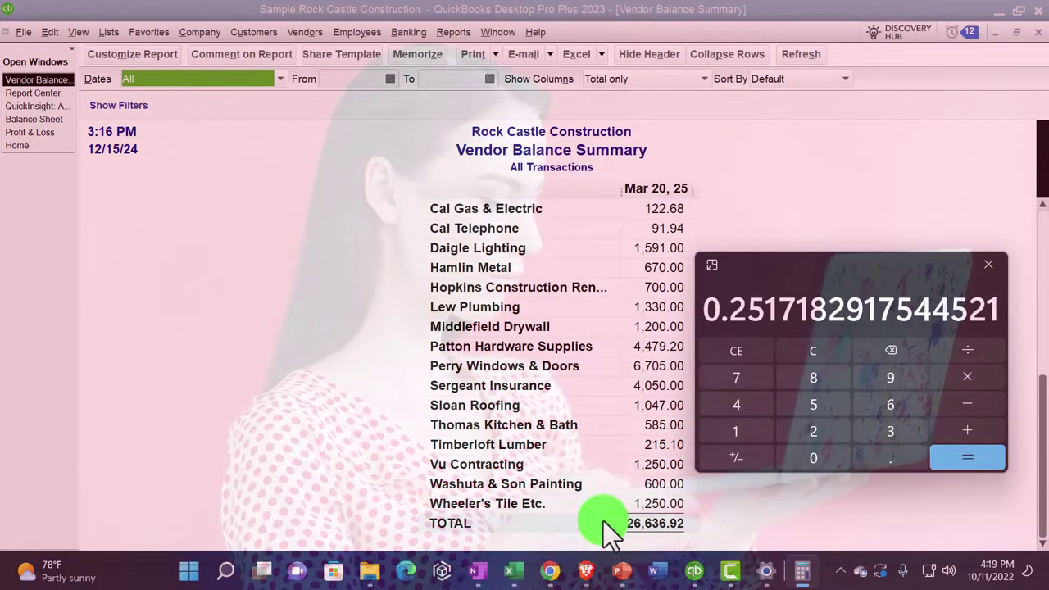
Compare the calculated share with the vendor percentages in the Accounts Payable Graph, then move the Calculator out of view
{"action": "left_click", "coordinate": [43, 107]}
{"action": "left_click_drag", "start_coordinate": [819, 231], "coordinate": [599, 338]}
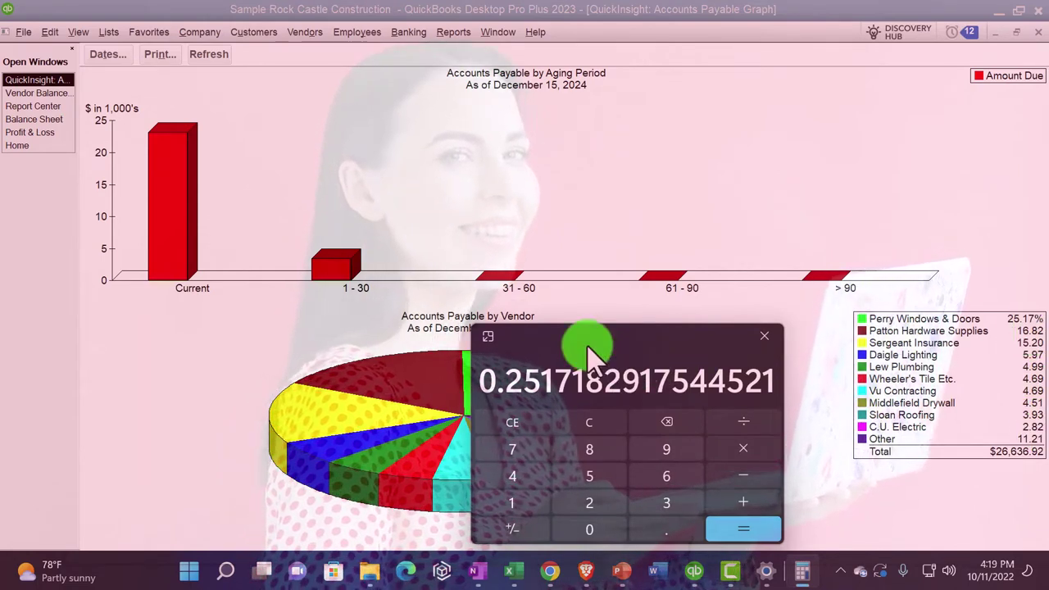
{"action": "left_click_drag", "start_coordinate": [588, 349], "coordinate": [1048, 311]}
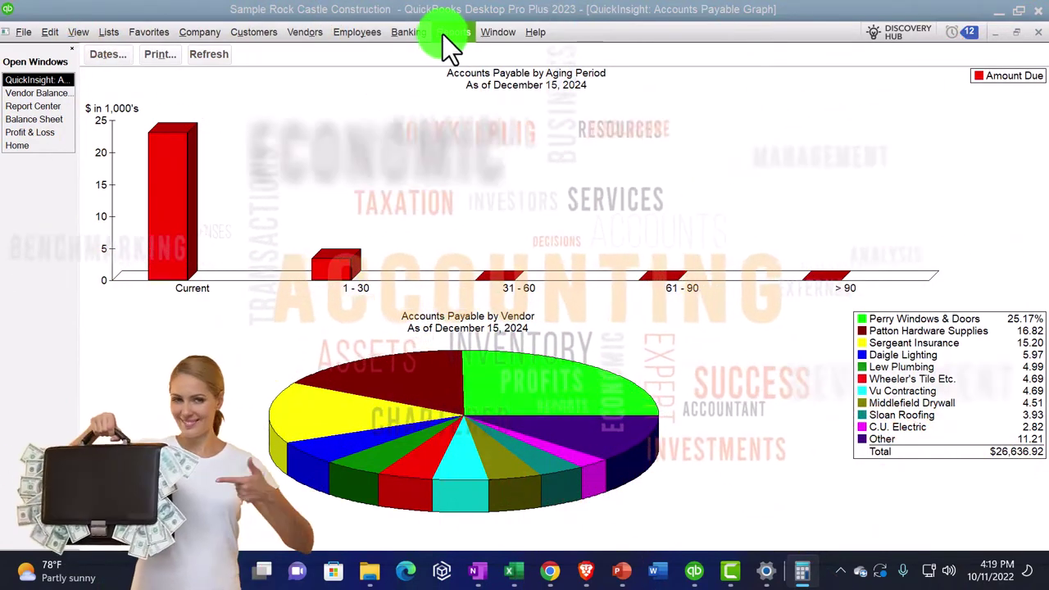
Open the A/P Aging Summary report and set its date to 12/31/2024
{"action": "left_click", "coordinate": [442, 34]}
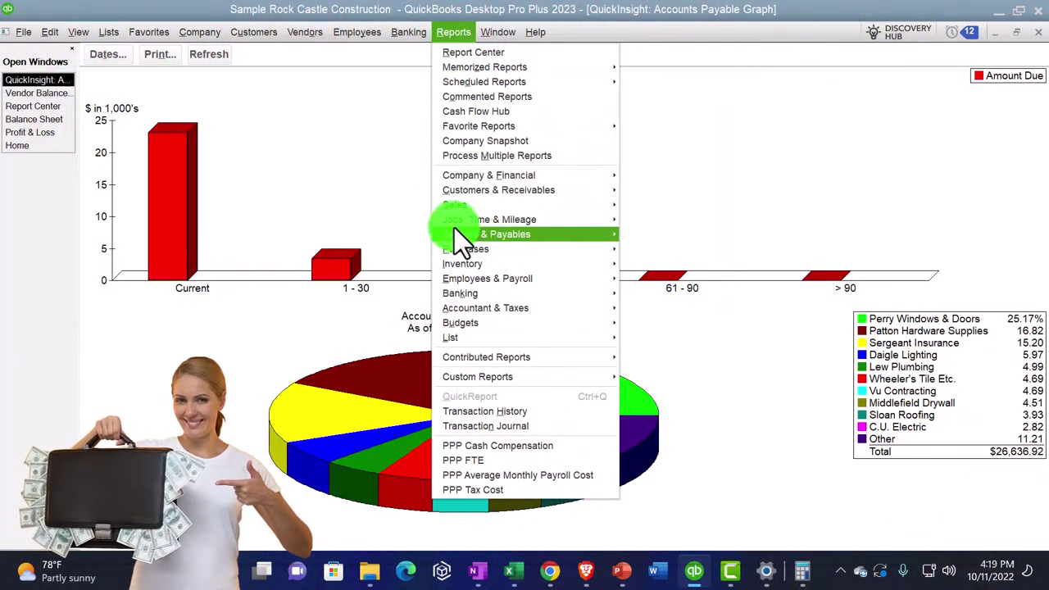
{"action": "mouse_move", "coordinate": [458, 234]}
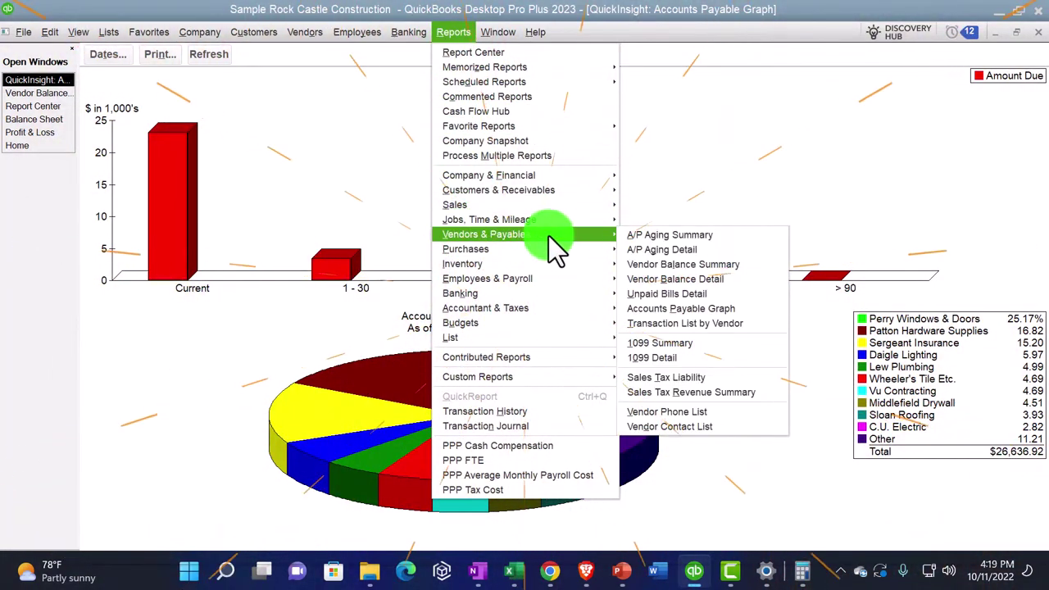
{"action": "left_click", "coordinate": [652, 238]}
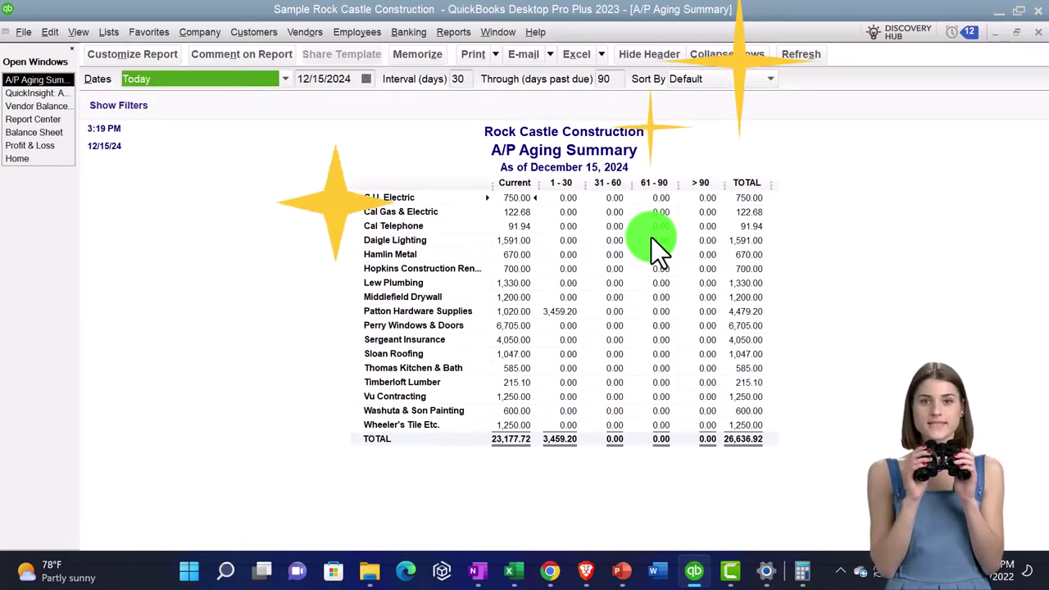
{"action": "type", "text": "12/31/2024"}
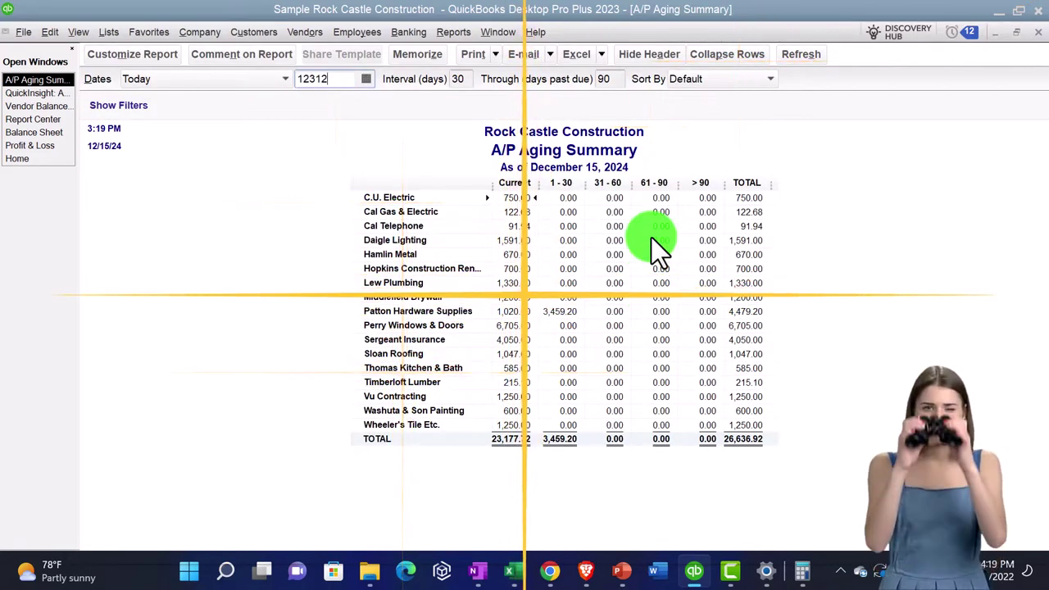
{"action": "key", "text": "Tab"}
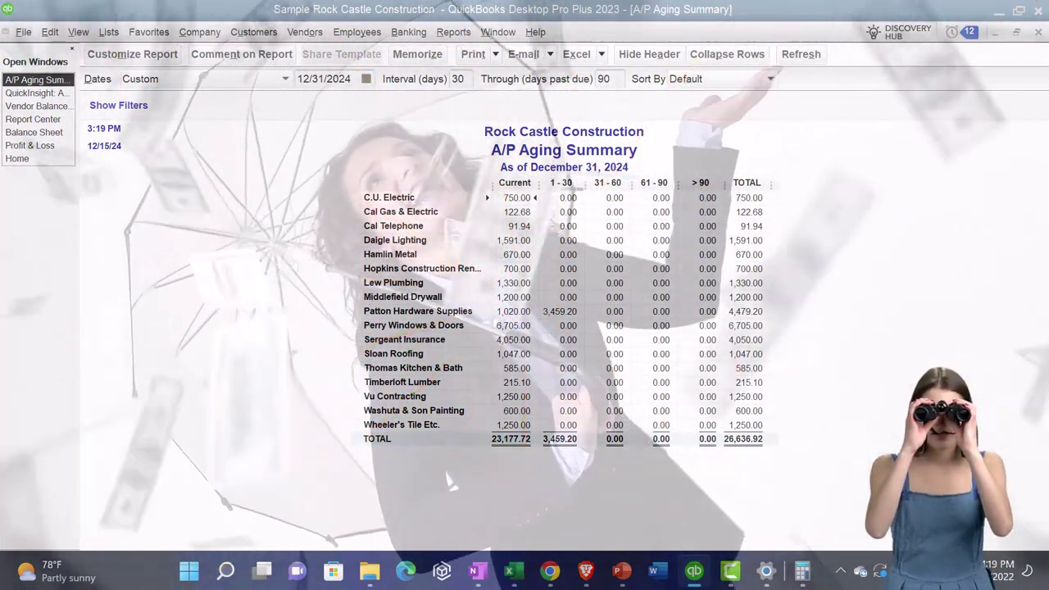
Calculate the share of payables 1 - 30 days past due by dividing 3,459.2 by 26,636.92, then clear the Calculator from view
{"action": "left_click", "coordinate": [803, 572]}
{"action": "left_click_drag", "start_coordinate": [409, 205], "coordinate": [103, 182]}
{"action": "left_click", "coordinate": [161, 257]}
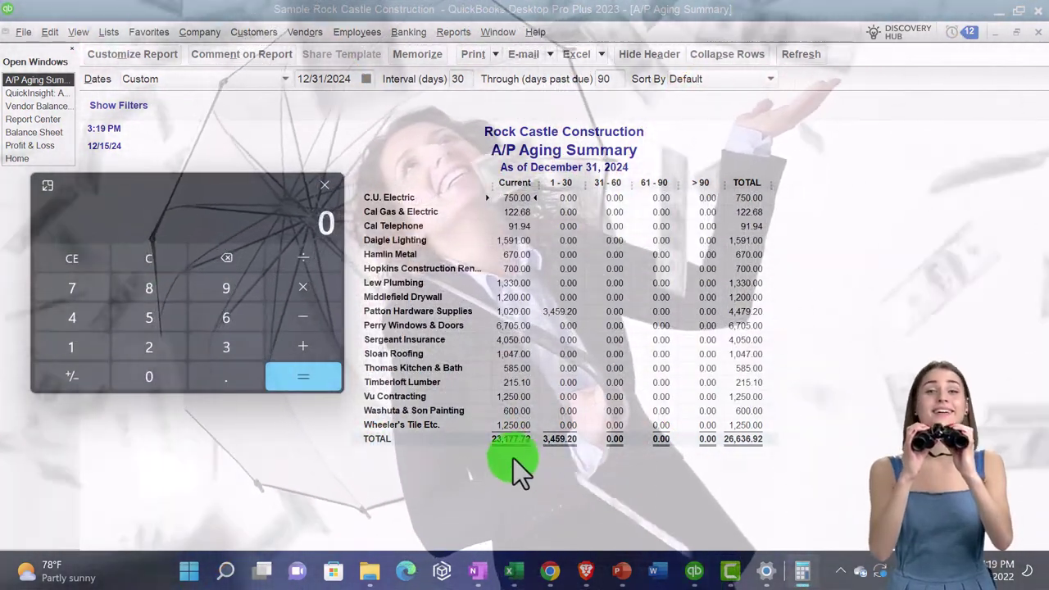
{"action": "type", "text": "3459.2"}
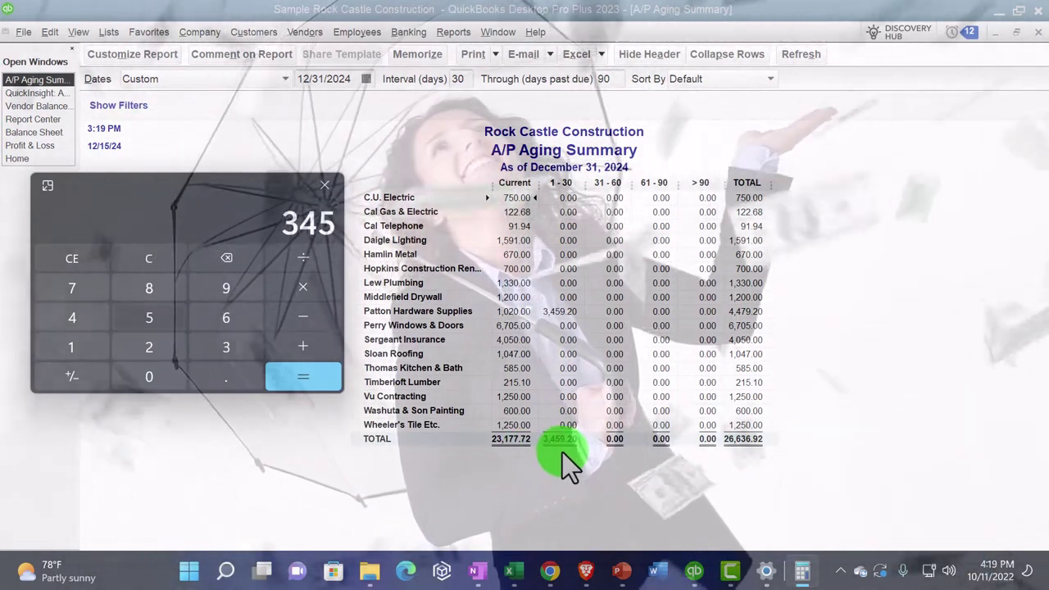
{"action": "key", "text": "Escape"}
{"action": "type", "text": "2"}
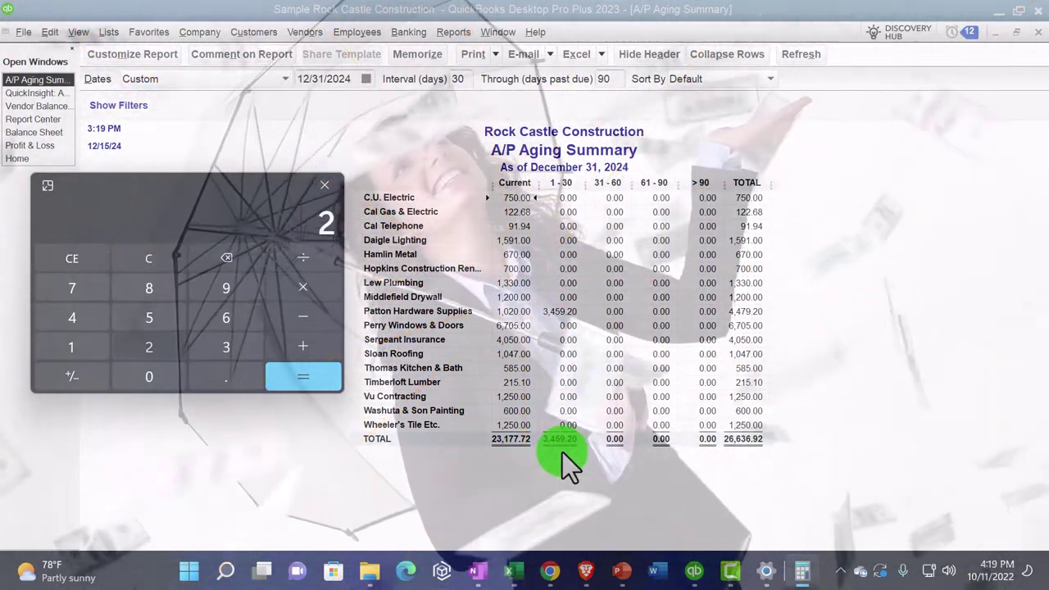
{"action": "type", "text": "6636.92"}
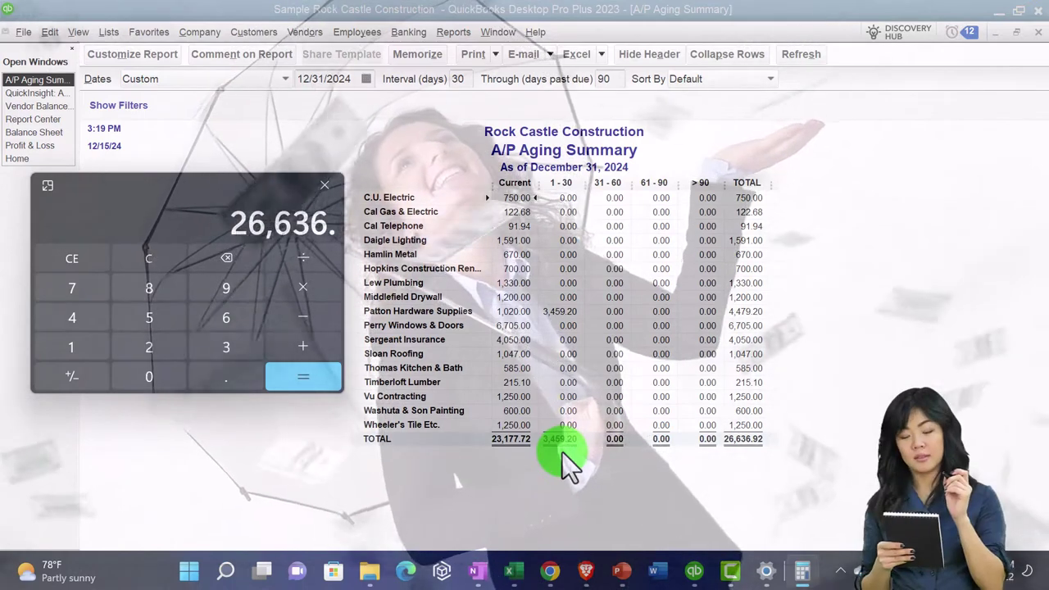
{"action": "key", "text": "Return"}
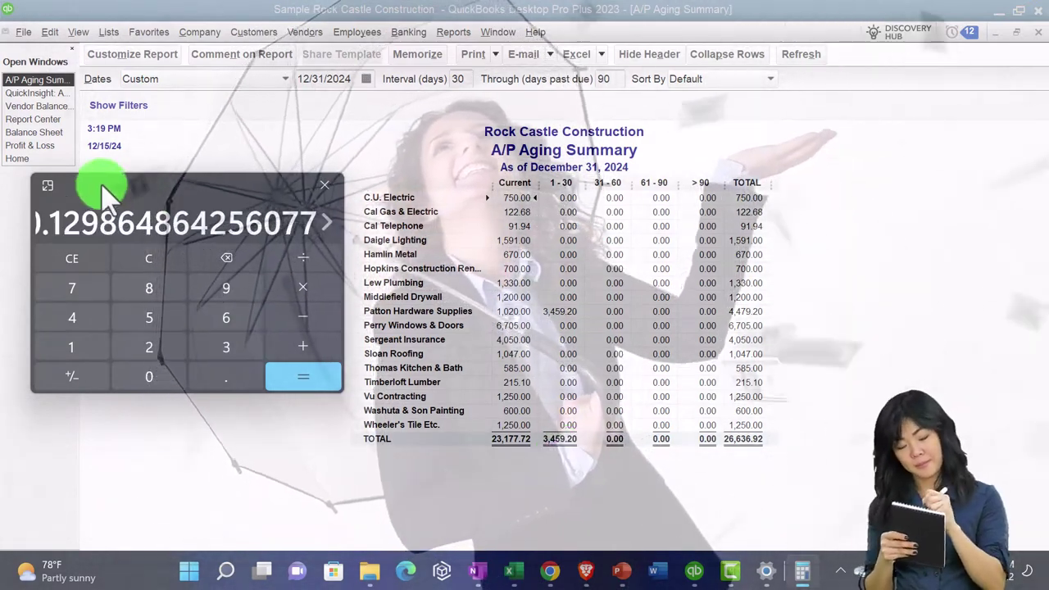
{"action": "left_click_drag", "start_coordinate": [98, 184], "coordinate": [1048, 184]}
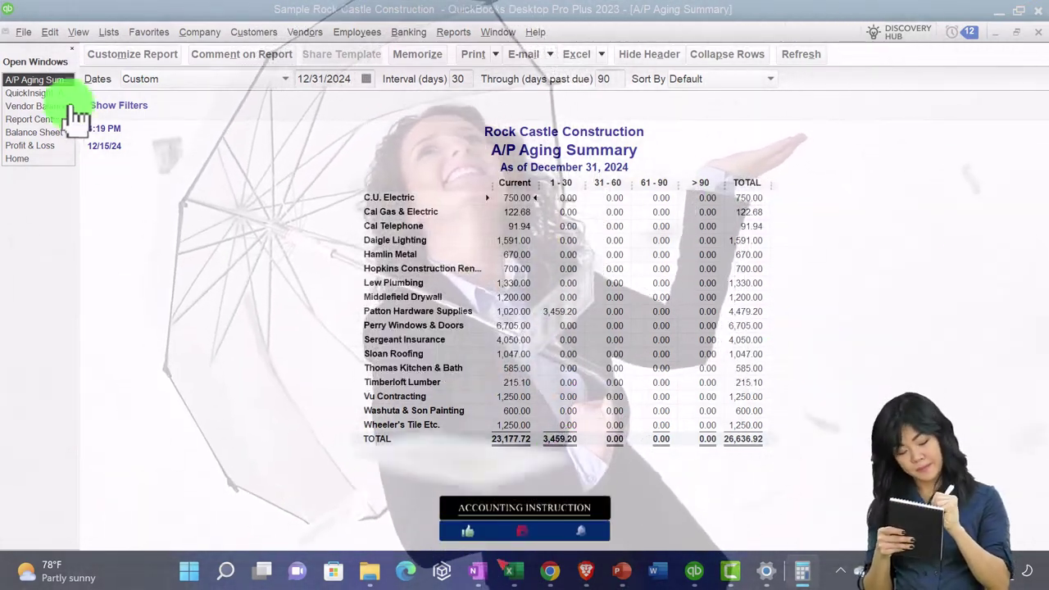
Return to the Accounts Payable Graph and check its print settings without printing
{"action": "left_click", "coordinate": [37, 93]}
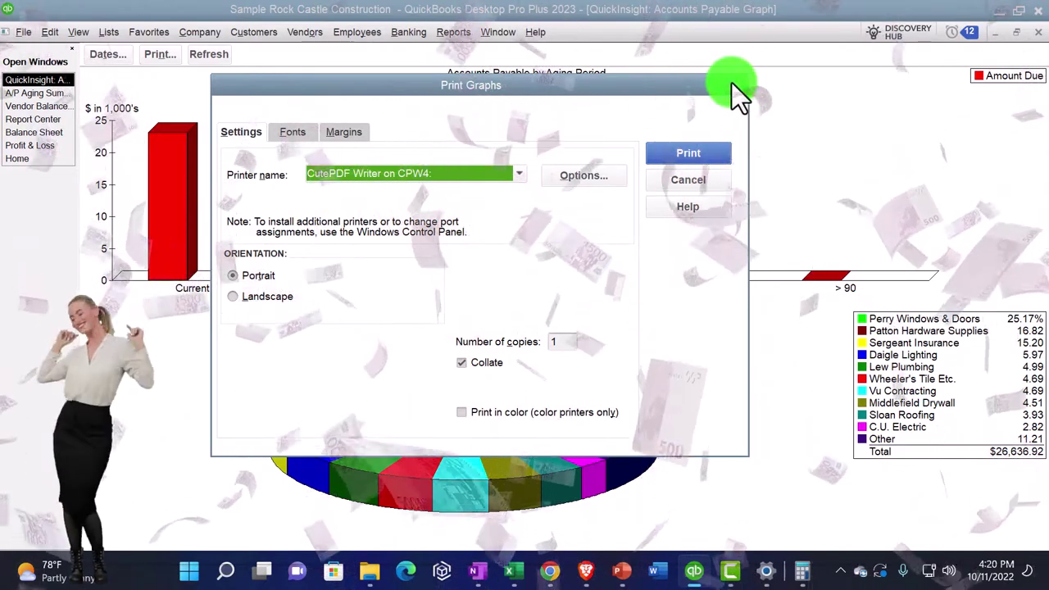
{"action": "left_click", "coordinate": [735, 84]}
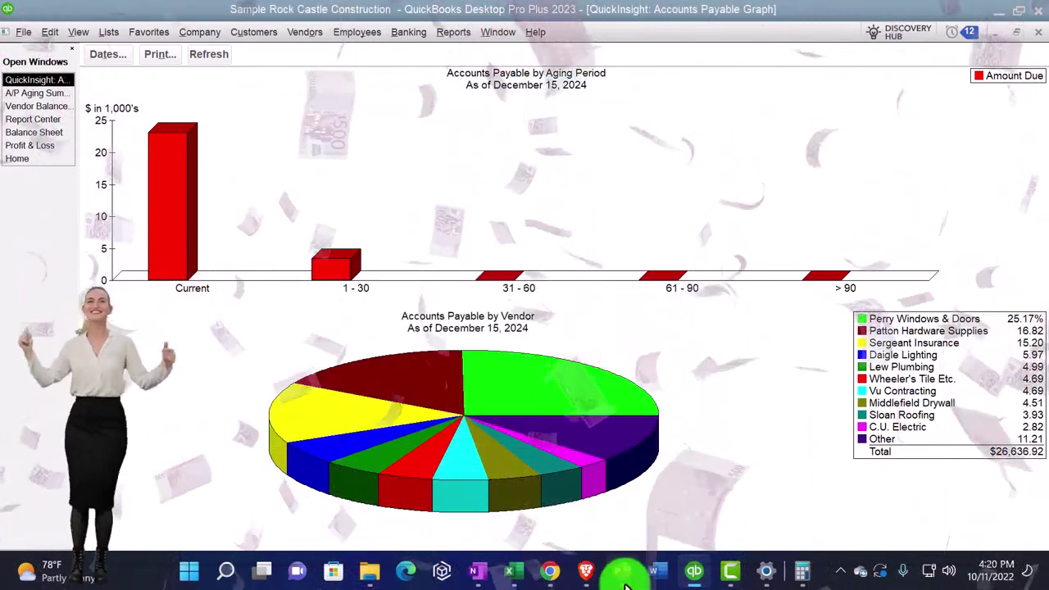
Switch to PowerPoint, add a blank second slide, and insert a screen clipping of the Accounts Payable by Vendor pie chart, dismissing design suggestions
{"action": "left_click", "coordinate": [625, 578]}
{"action": "right_click", "coordinate": [100, 313]}
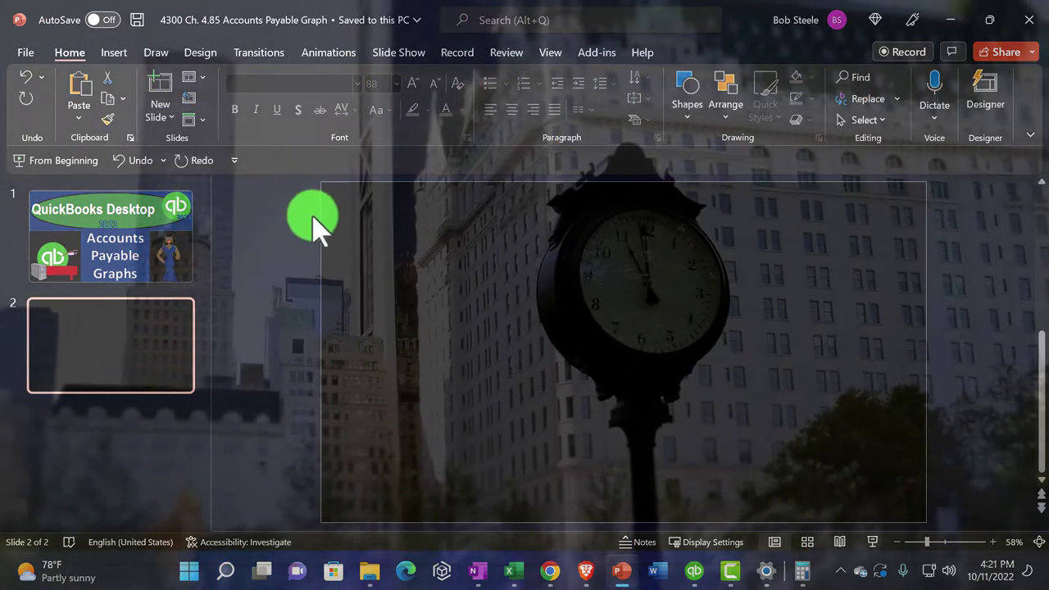
{"action": "left_click", "coordinate": [116, 53]}
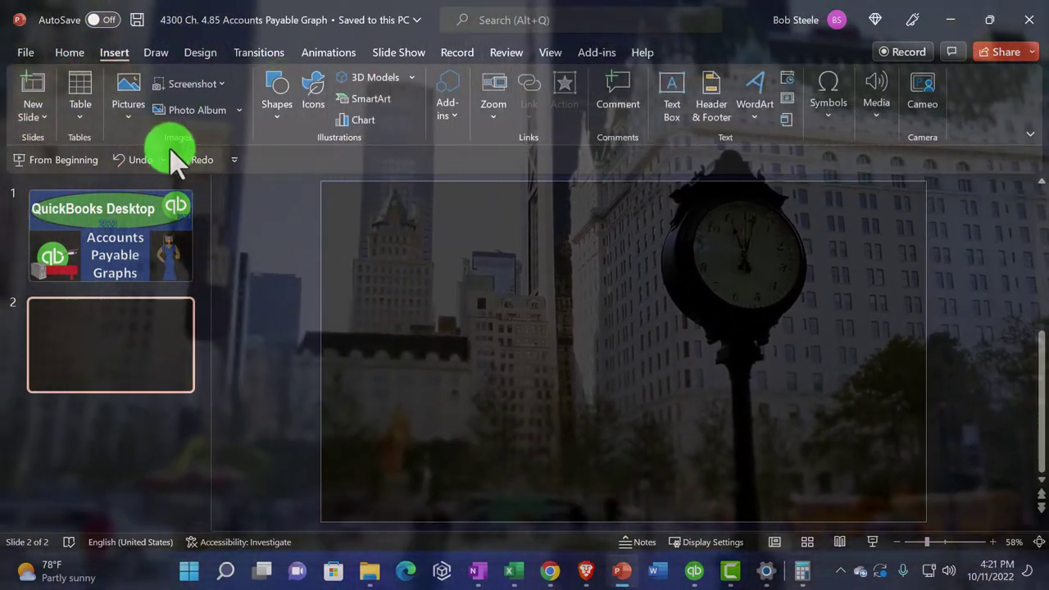
{"action": "left_click", "coordinate": [211, 83]}
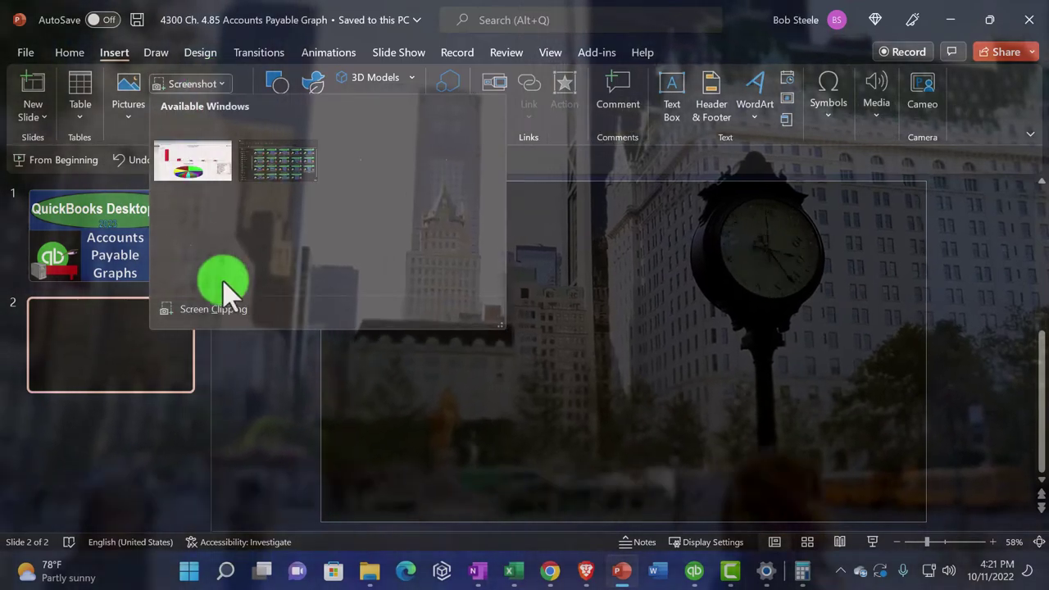
{"action": "left_click", "coordinate": [207, 311]}
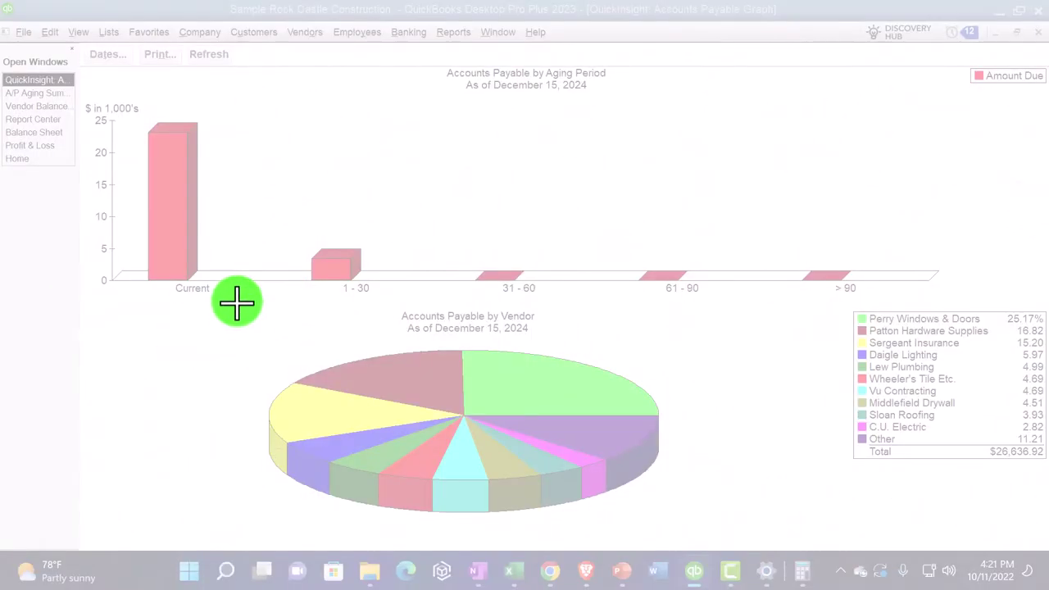
{"action": "left_click_drag", "start_coordinate": [494, 332], "coordinate": [685, 535]}
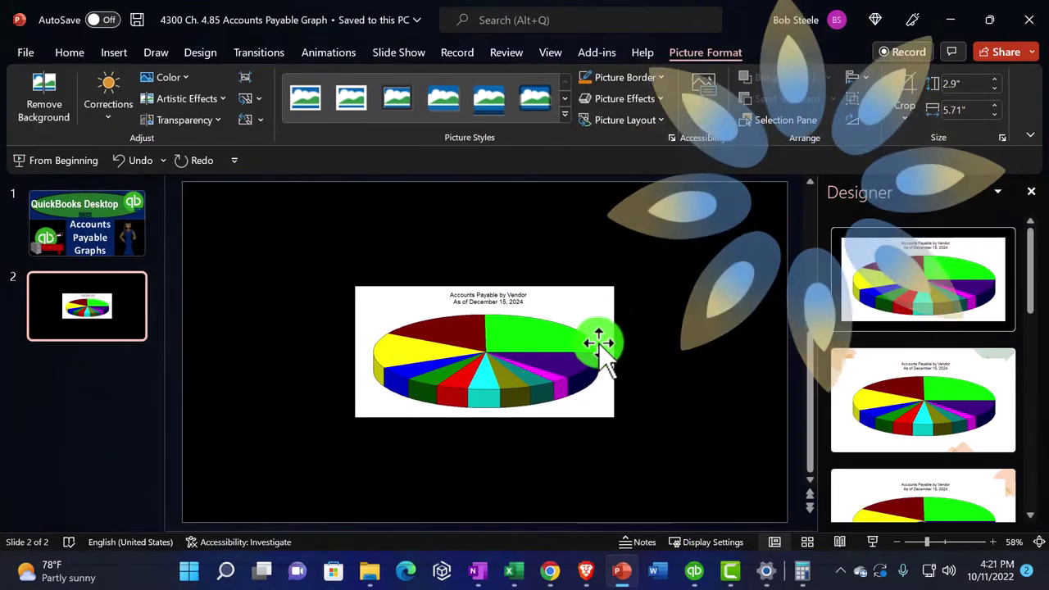
{"action": "left_click", "coordinate": [1029, 192]}
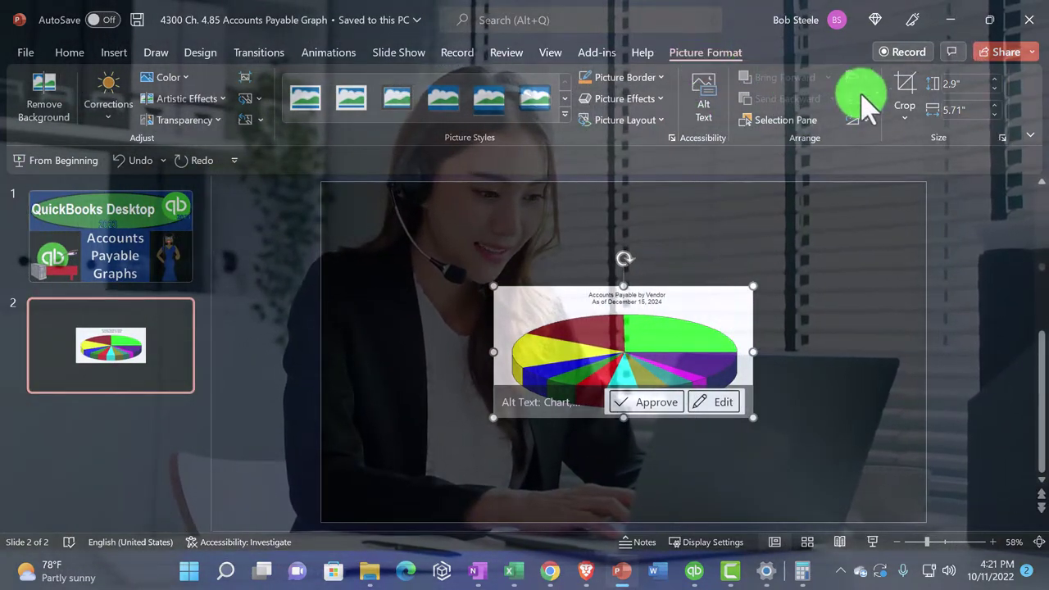
Crop the heading off the pie chart picture and enlarge it to about 4.44" high by 10.87" wide near the slide's centre
{"action": "left_click", "coordinate": [628, 306]}
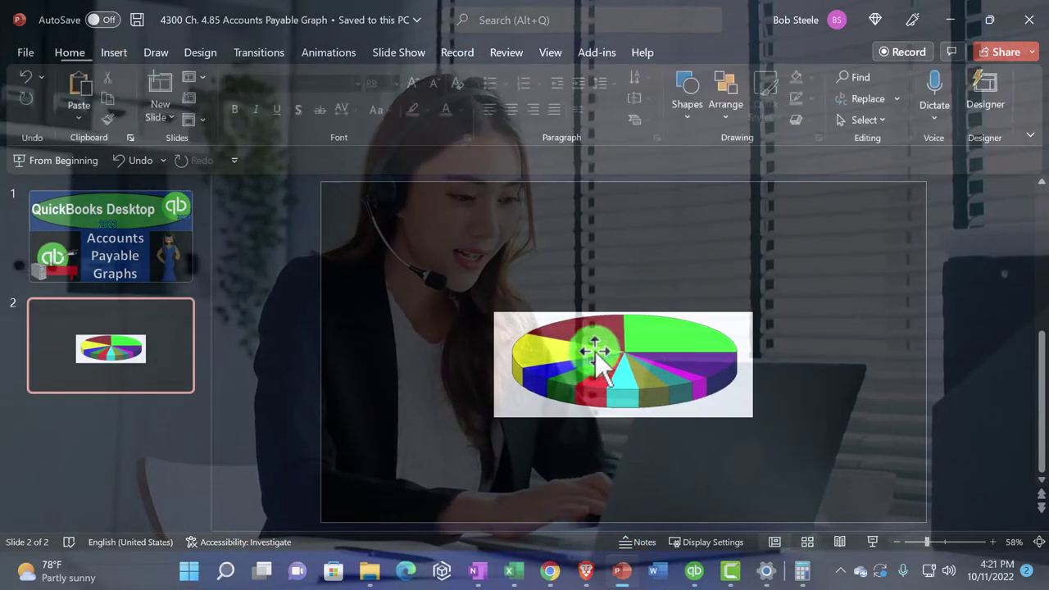
{"action": "left_click", "coordinate": [602, 358]}
{"action": "left_click_drag", "start_coordinate": [755, 310], "coordinate": [817, 218]}
{"action": "left_click_drag", "start_coordinate": [767, 332], "coordinate": [648, 344]}
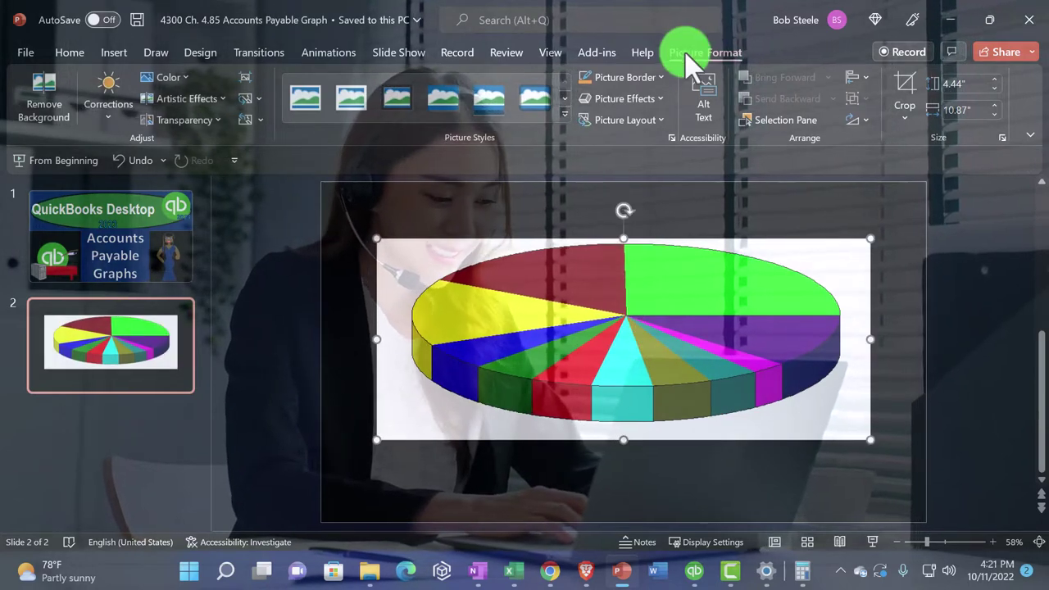
Remove the picture's background while keeping every pie slice, then shrink the chart and place it in the slide's left part
{"action": "left_click", "coordinate": [45, 102]}
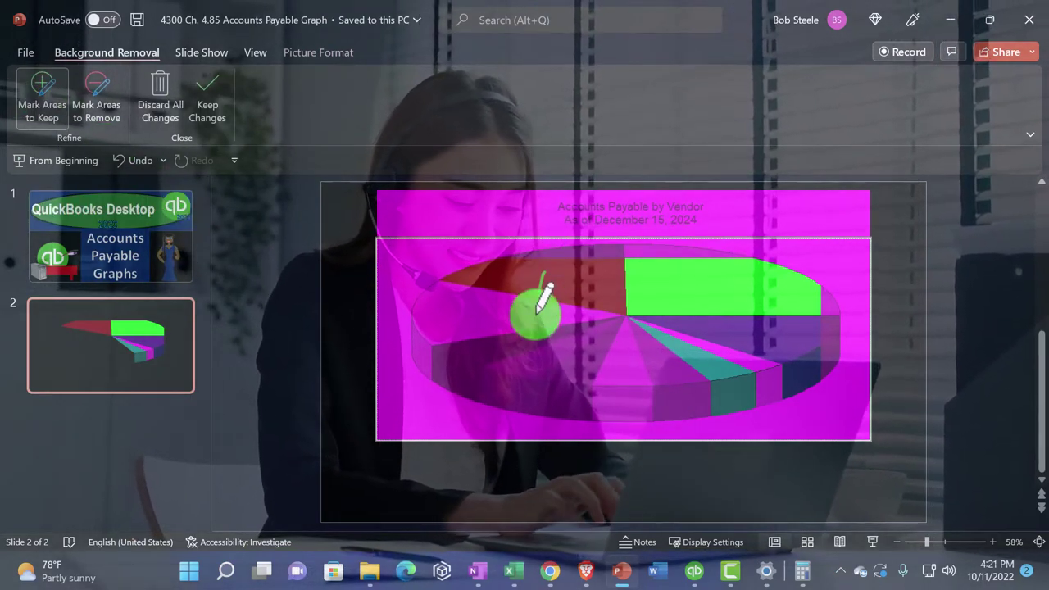
{"action": "mouse_move", "coordinate": [533, 327]}
{"action": "left_mouse_down"}
{"action": "mouse_move", "coordinate": [538, 300]}
{"action": "mouse_move", "coordinate": [486, 322]}
{"action": "left_mouse_up"}
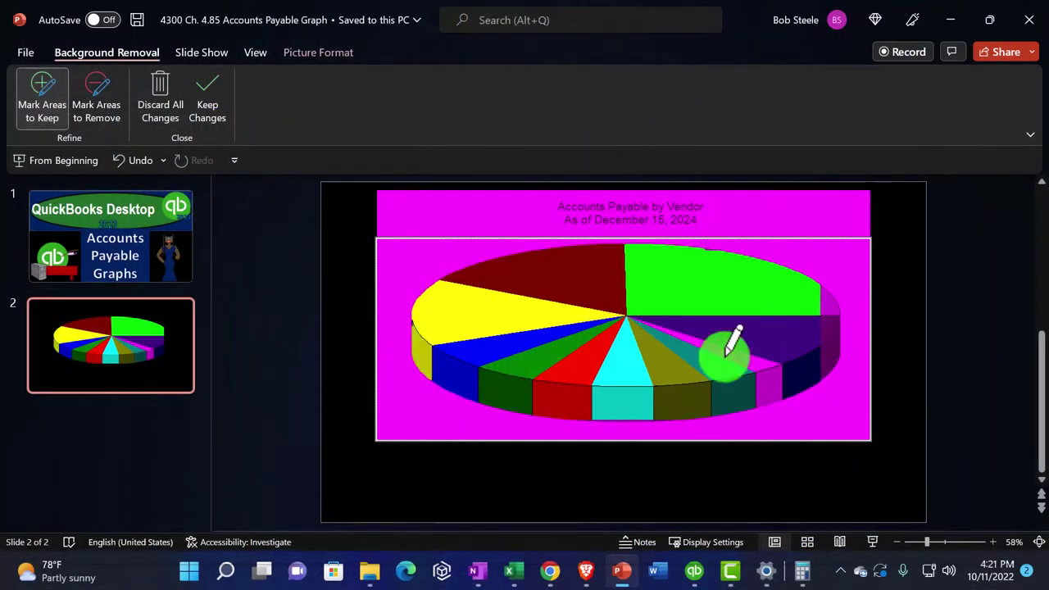
{"action": "left_click_drag", "start_coordinate": [727, 354], "coordinate": [832, 333]}
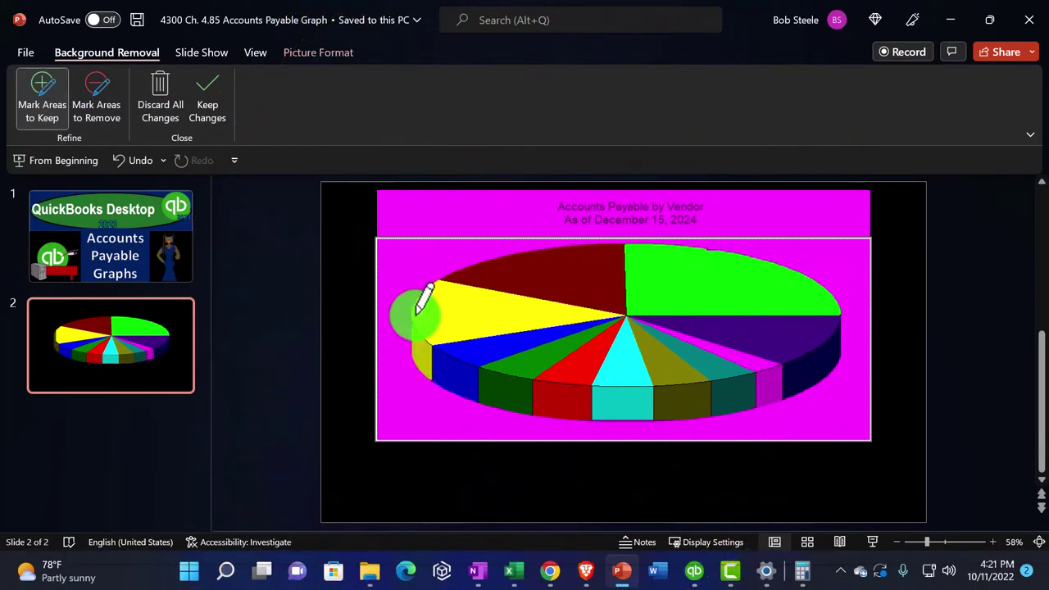
{"action": "left_click_drag", "start_coordinate": [418, 330], "coordinate": [461, 338]}
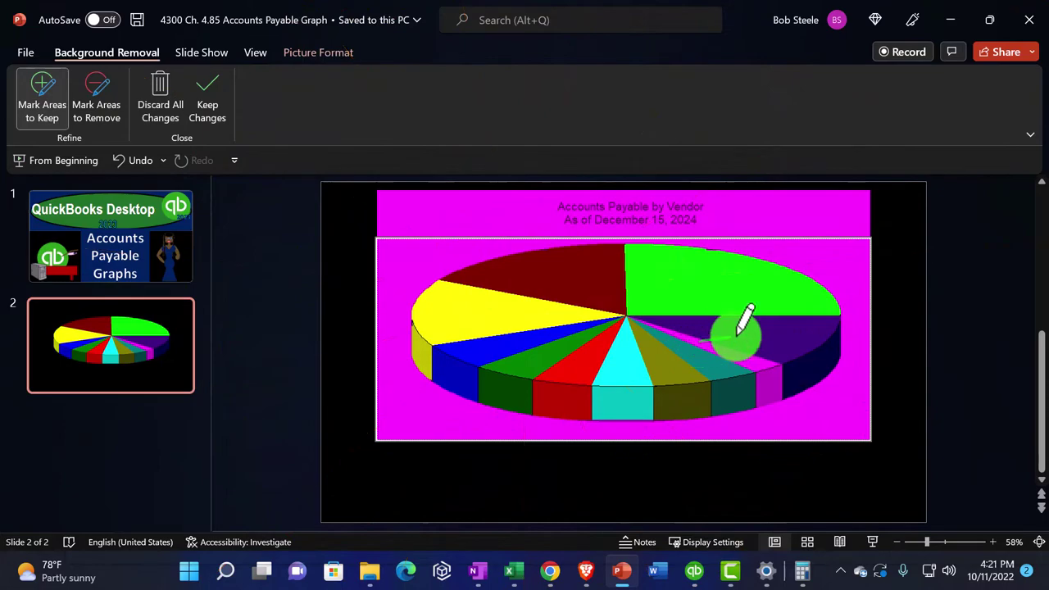
{"action": "left_click", "coordinate": [705, 487]}
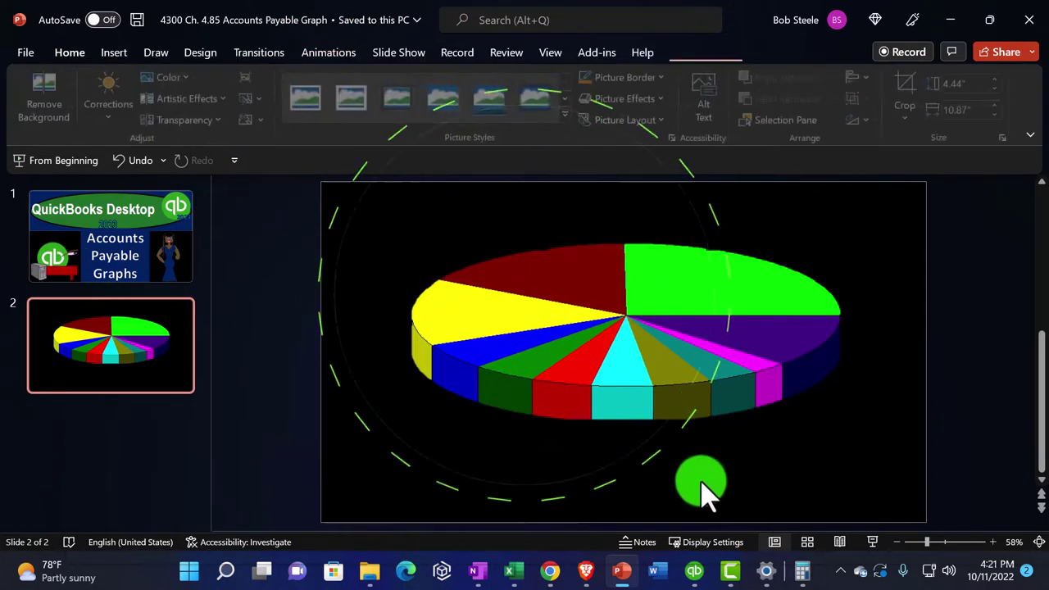
{"action": "left_click_drag", "start_coordinate": [706, 379], "coordinate": [659, 419]}
{"action": "left_click_drag", "start_coordinate": [826, 478], "coordinate": [720, 435]}
Insert a screen clipping of the vendor percentage legend from the Accounts Payable Graph onto the slide
{"action": "left_click", "coordinate": [115, 52]}
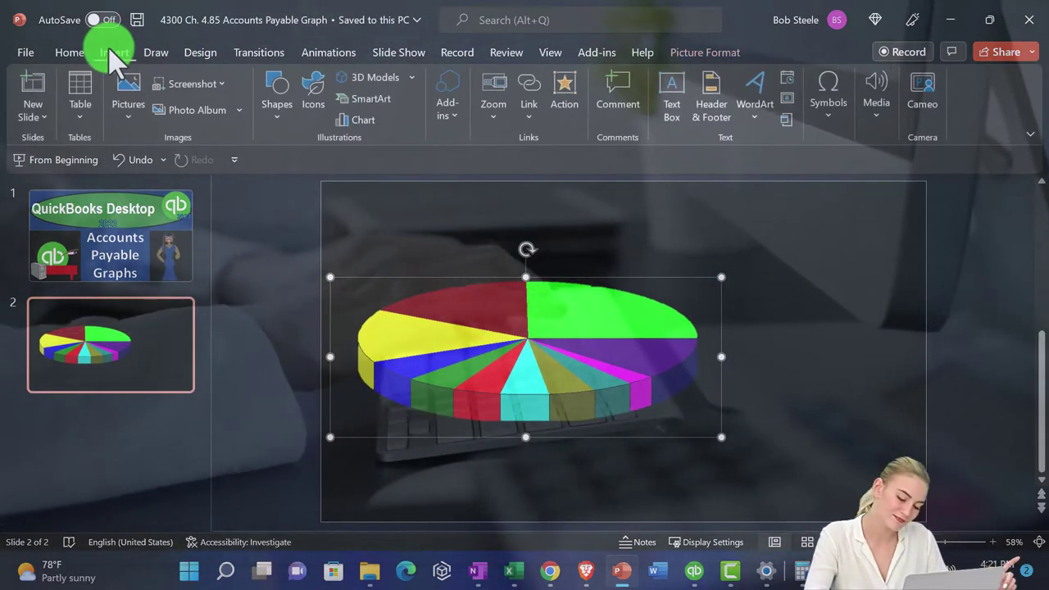
{"action": "left_click", "coordinate": [183, 83]}
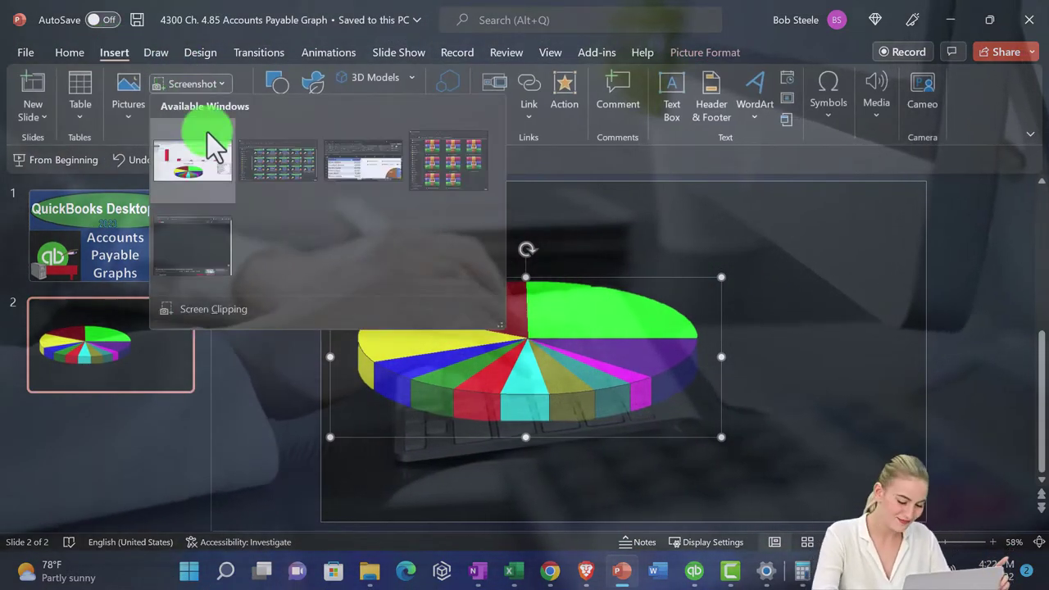
{"action": "left_click", "coordinate": [223, 306]}
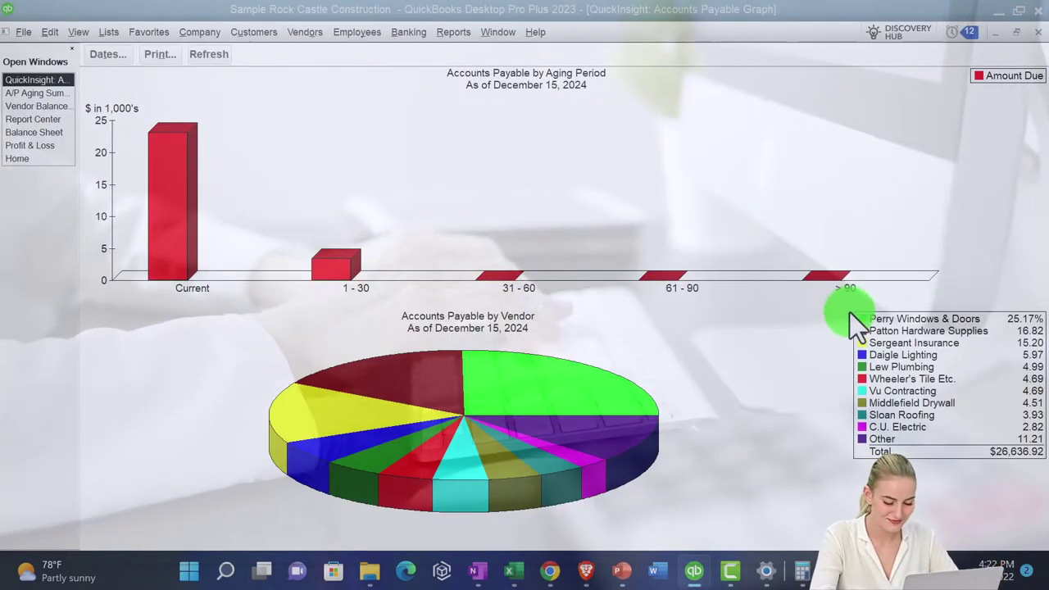
{"action": "left_click_drag", "start_coordinate": [853, 310], "coordinate": [1040, 463]}
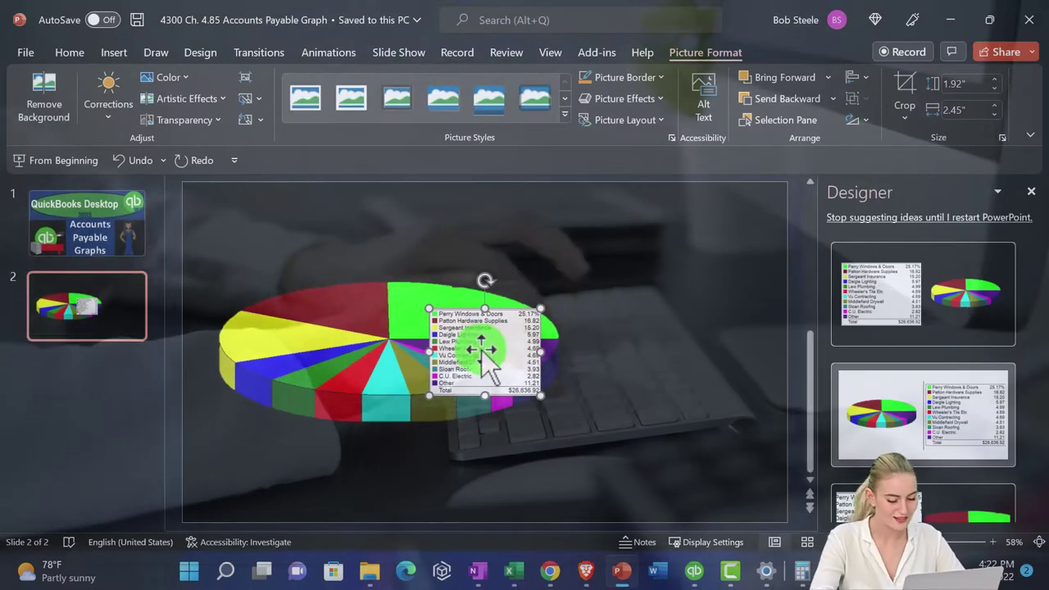
Place the legend to the right of the pie, dismiss the design suggestions, and enlarge it to about 3.3" high by 4.21" wide
{"action": "left_click_drag", "start_coordinate": [481, 352], "coordinate": [675, 367]}
{"action": "left_click", "coordinate": [1031, 191]}
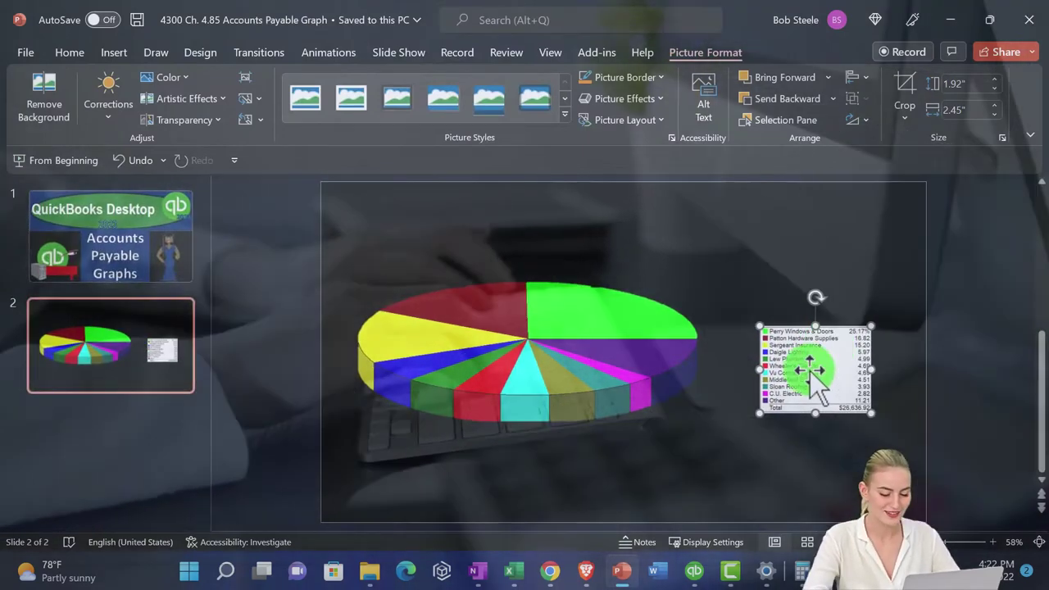
{"action": "left_click_drag", "start_coordinate": [759, 325], "coordinate": [774, 344]}
{"action": "left_click_drag", "start_coordinate": [878, 424], "coordinate": [903, 446]}
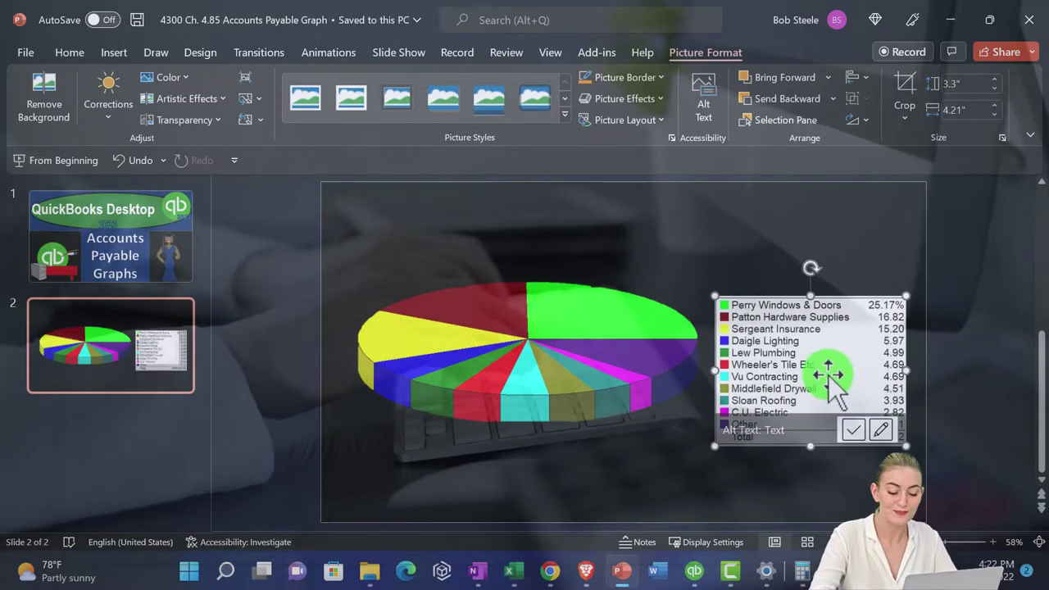
{"action": "left_click", "coordinate": [610, 476]}
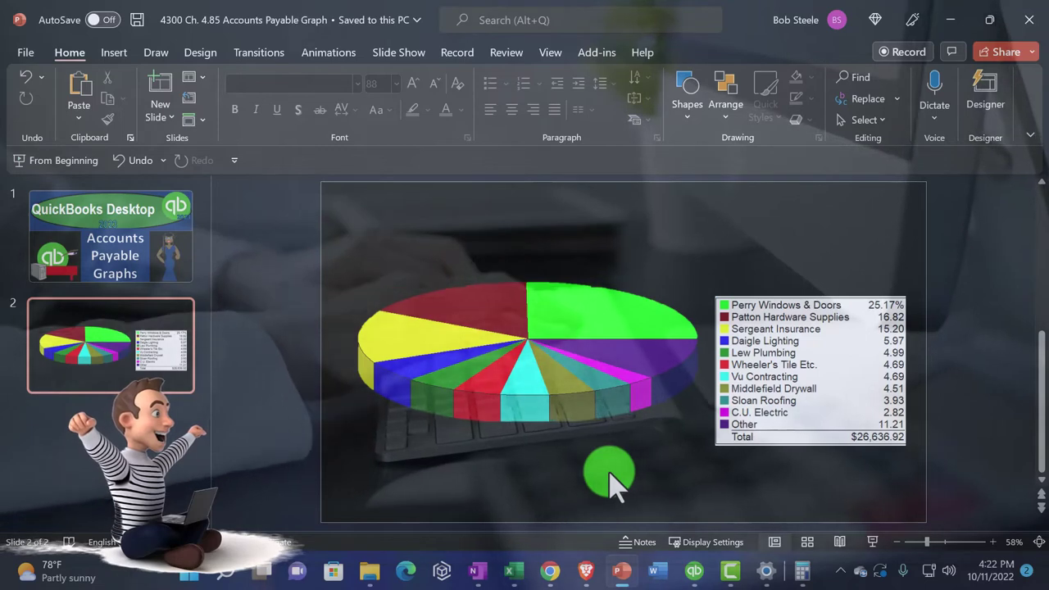
Switch back to QuickBooks and bring up the open Vendor Balance Summary report
{"action": "left_click", "coordinate": [951, 20]}
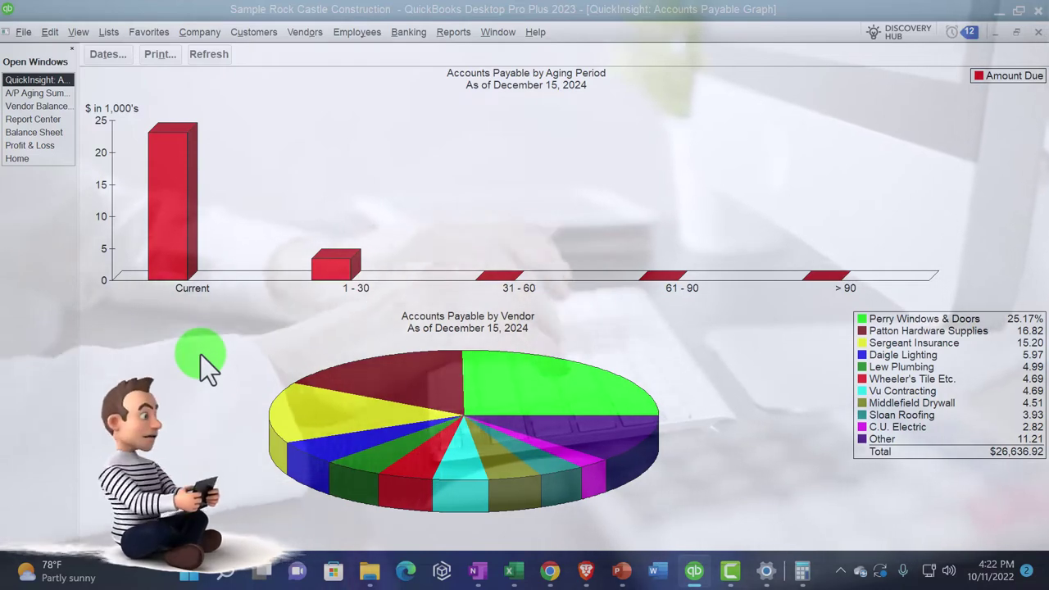
{"action": "left_click", "coordinate": [45, 107]}
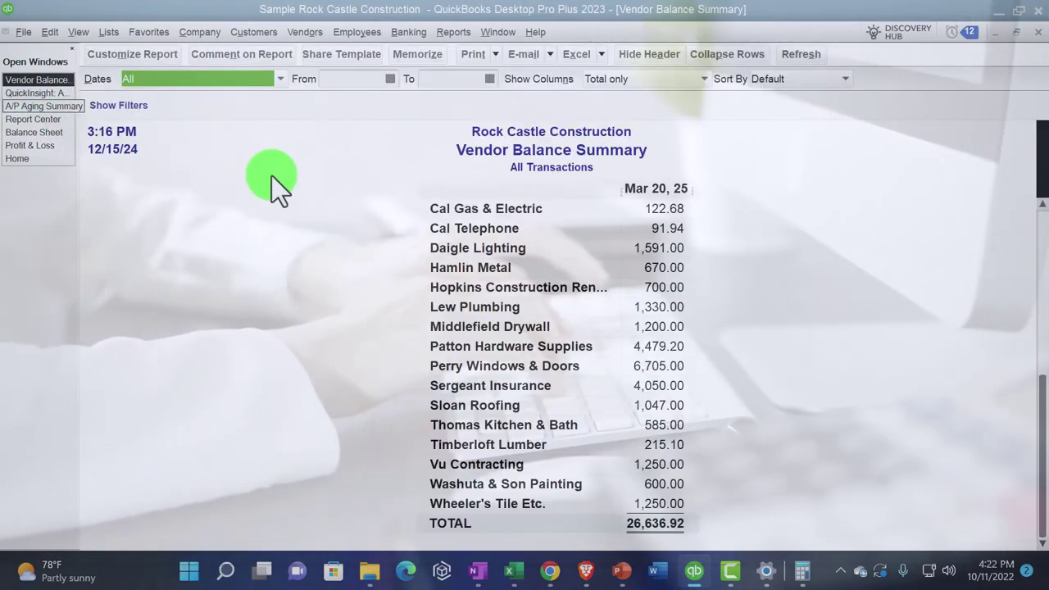